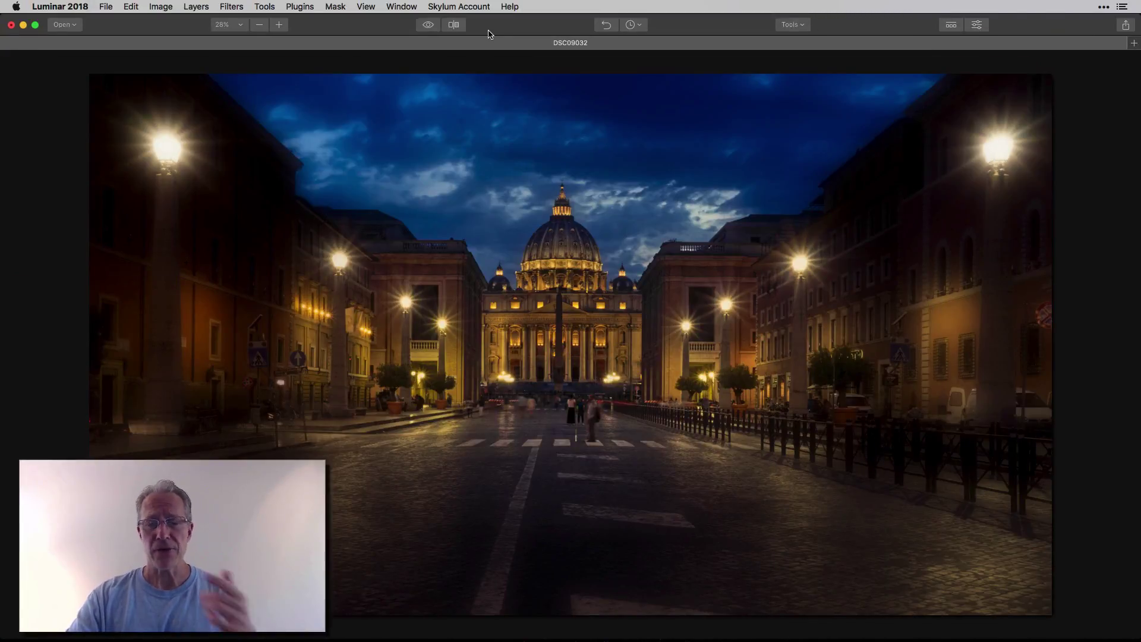
# Compare the edited Vatican street photo against its unedited original, then return to the edit
pyautogui.click(427, 25)
pyautogui.click(425, 27)
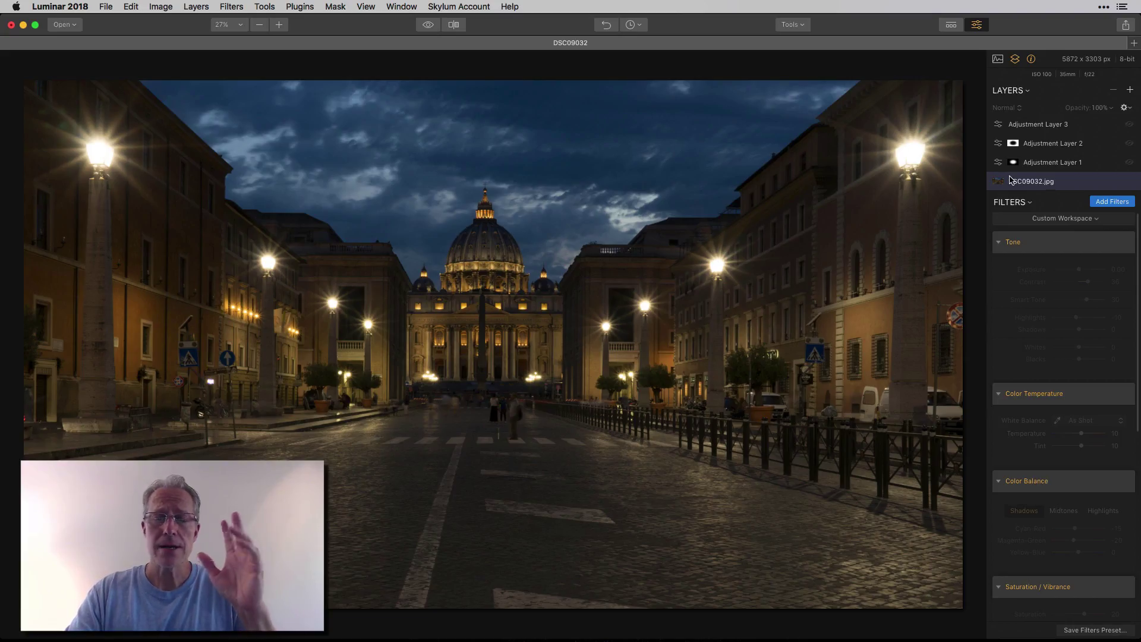
# Apply a 16:9 crop to the street photo, straightened by 0.75°
pyautogui.click(793, 24)
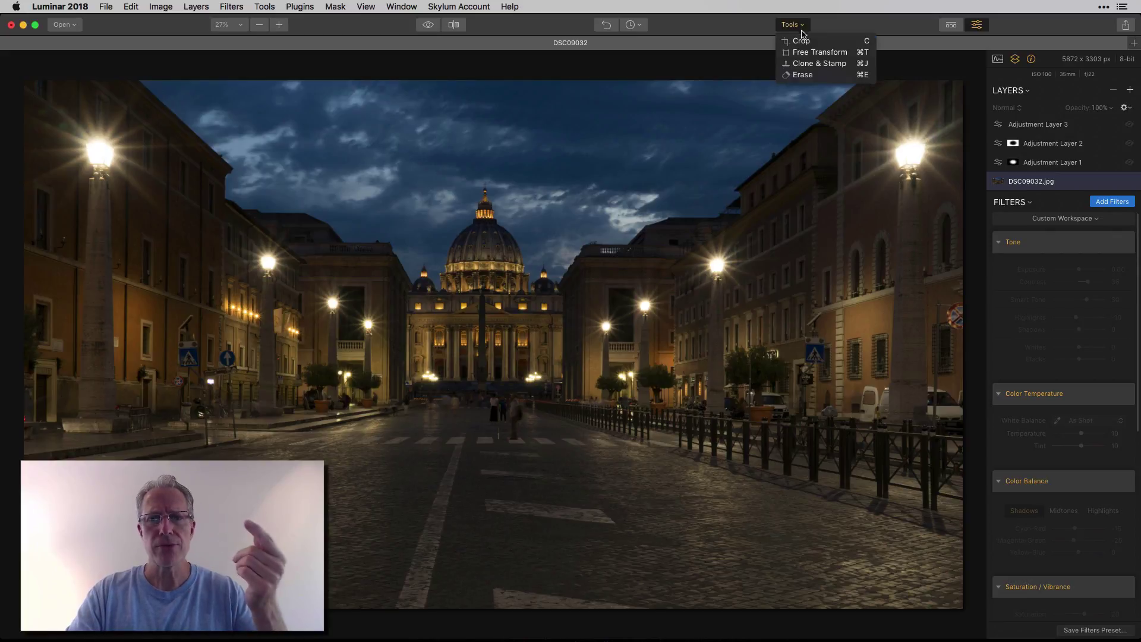
pyautogui.click(802, 41)
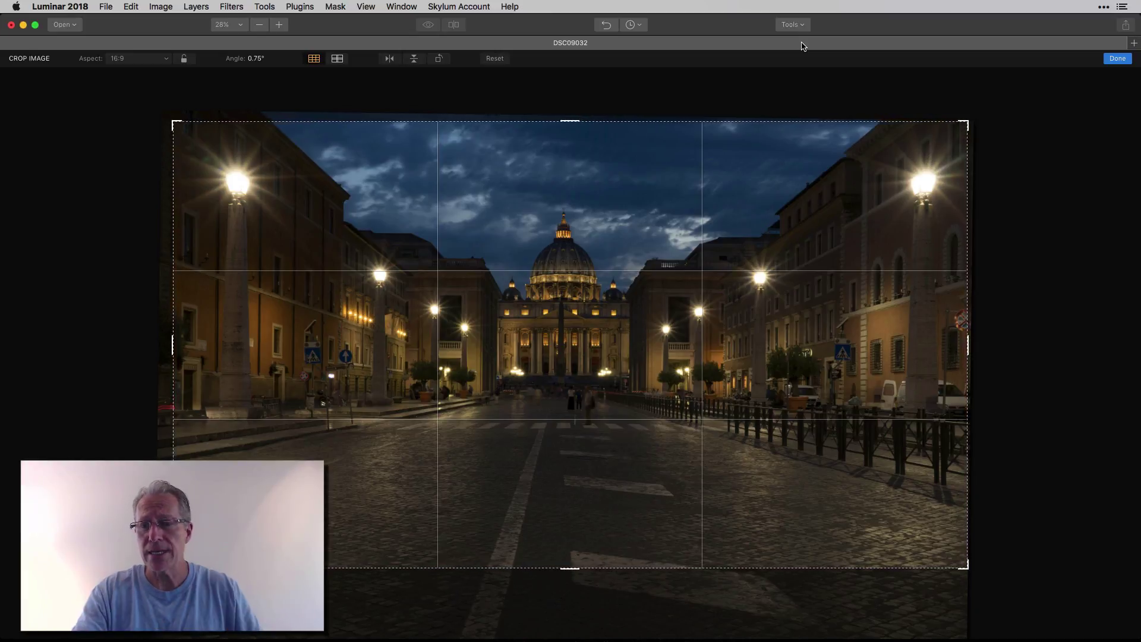
pyautogui.click(1119, 59)
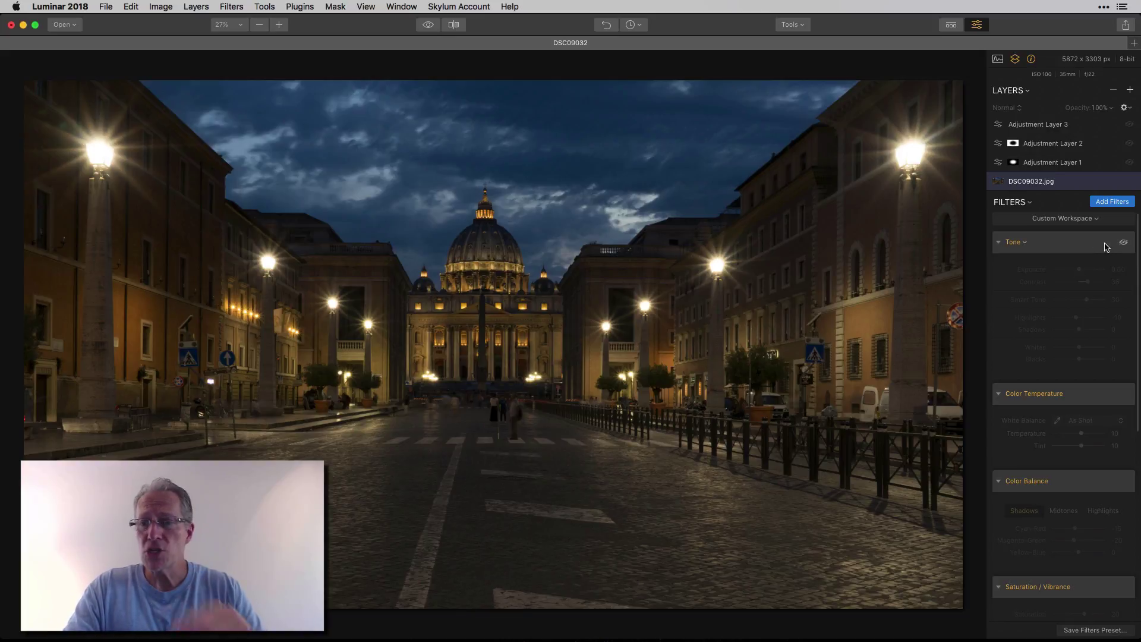
# Enable the Tone filter (Contrast 36, Smart Tone 30, Highlights -10), comparing it off and on
pyautogui.click(1123, 243)
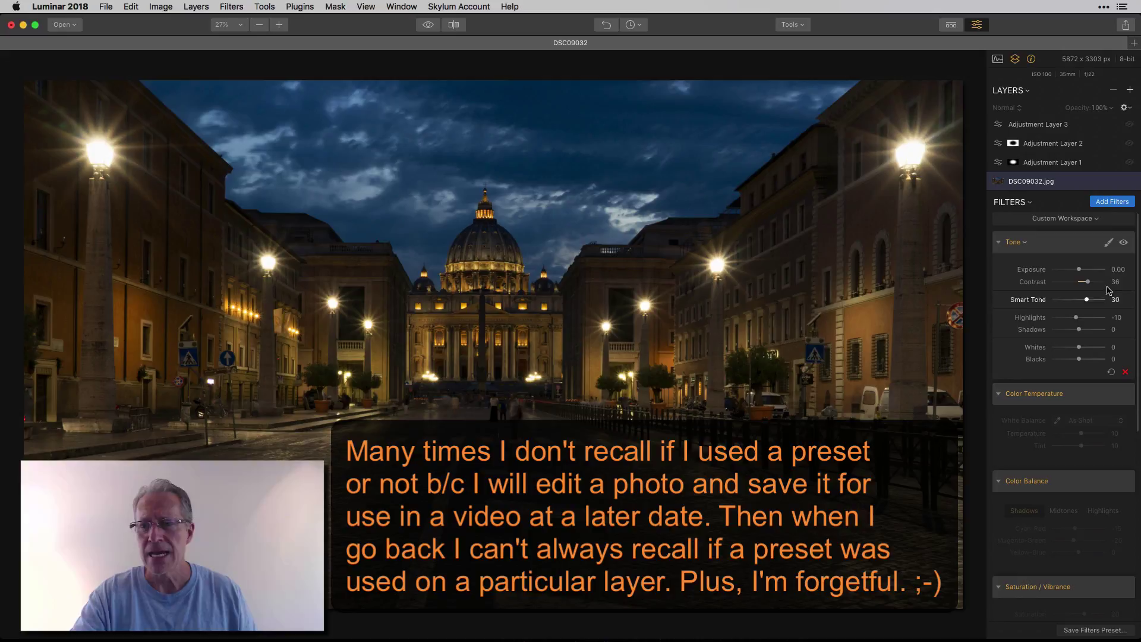
pyautogui.click(1124, 242)
pyautogui.click(1123, 242)
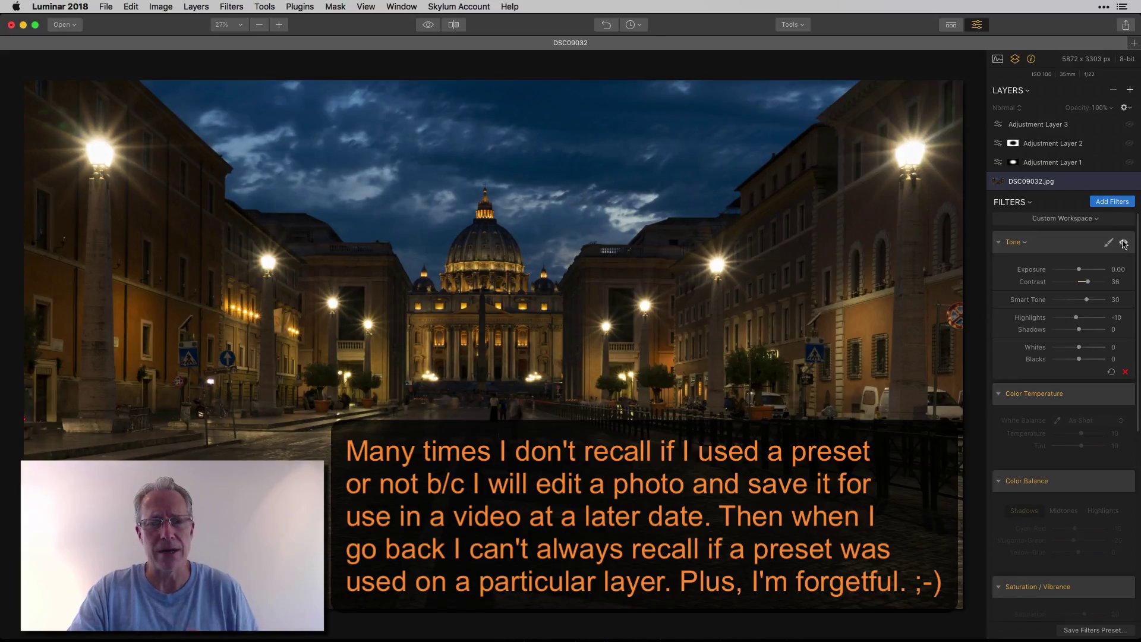
# Enable the Color Temperature filter with Temperature 10 and Tint 10, comparing before and after
pyautogui.scroll(-2, 1117, 309)
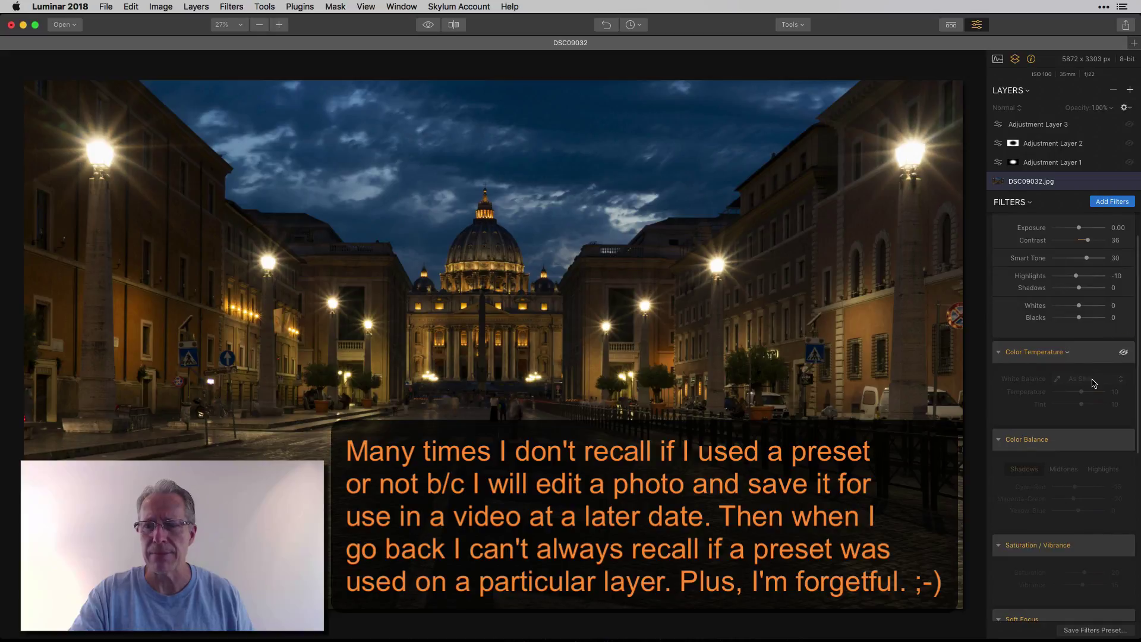
pyautogui.click(1123, 352)
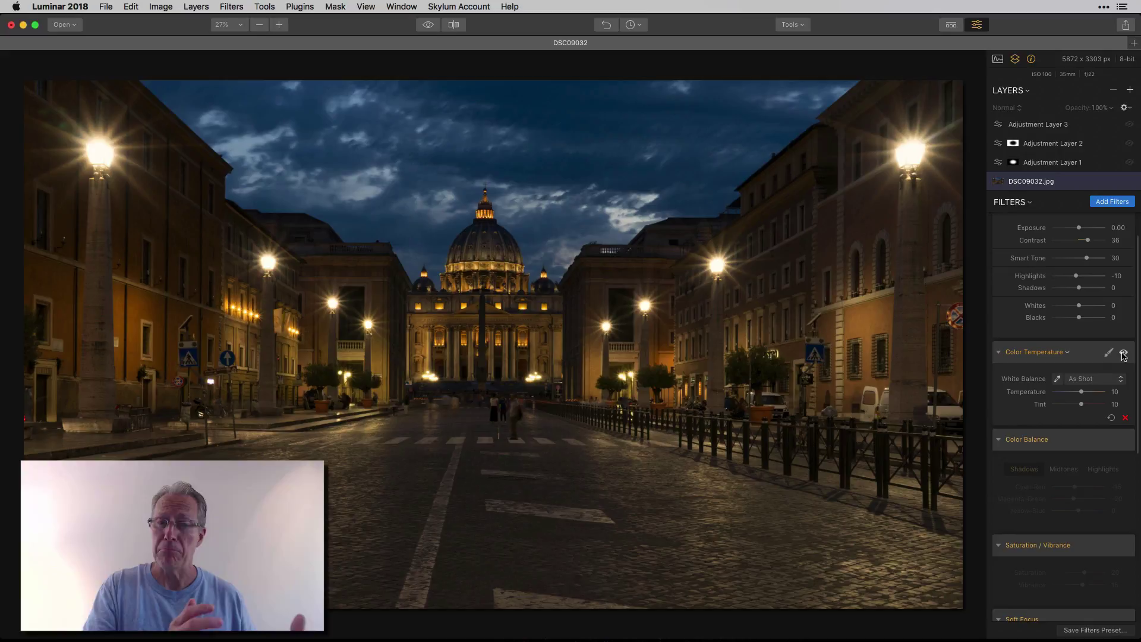
pyautogui.click(1123, 354)
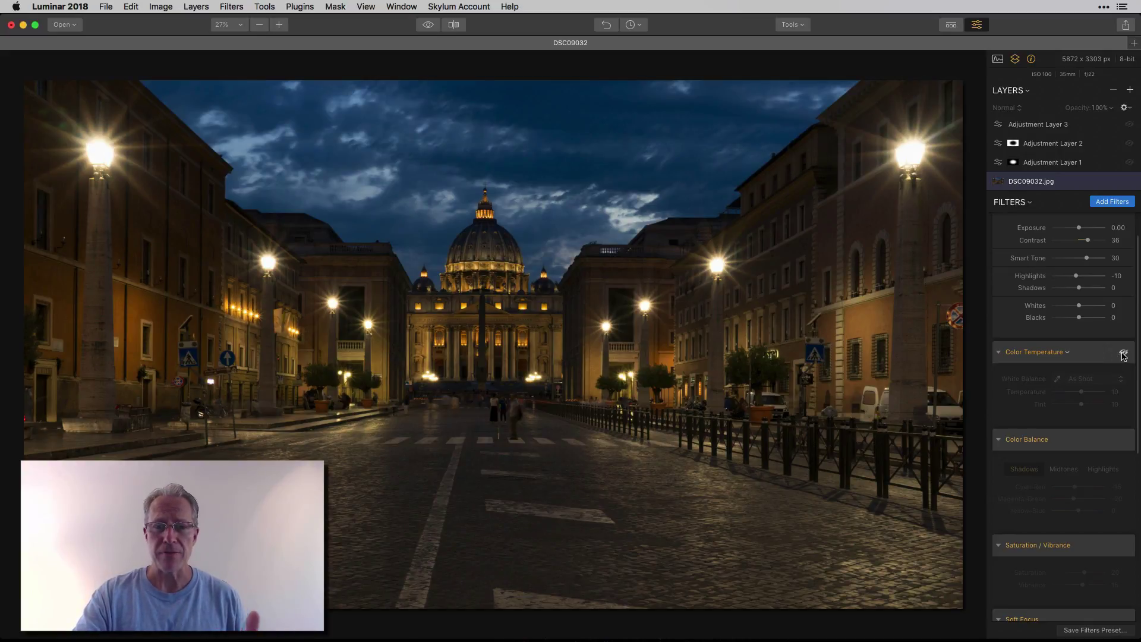
pyautogui.click(1123, 355)
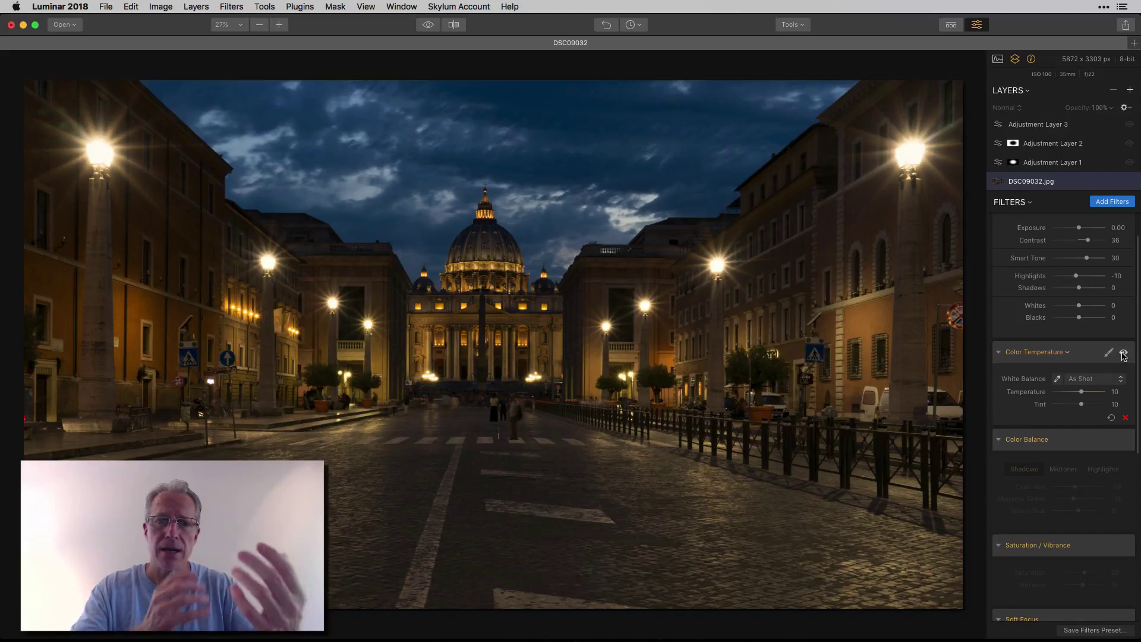
# Enable Color Balance, review its Midtones and Highlights (Cyan-Red -10, Yellow-Blue 10), and compare it off and on
pyautogui.scroll(-3, 1123, 355)
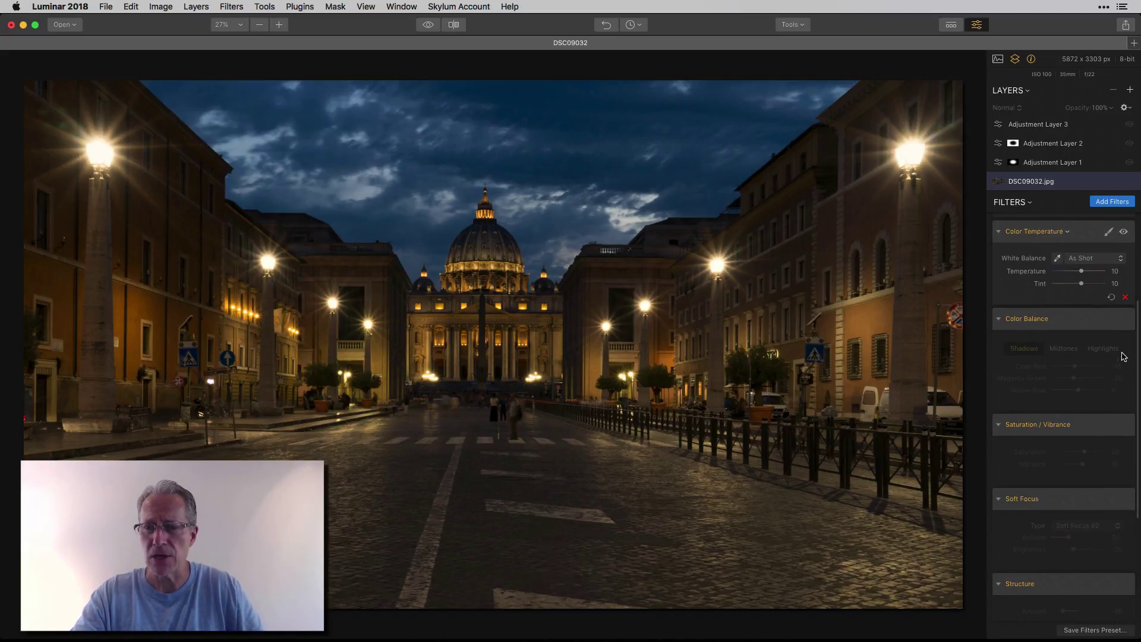
pyautogui.click(1123, 320)
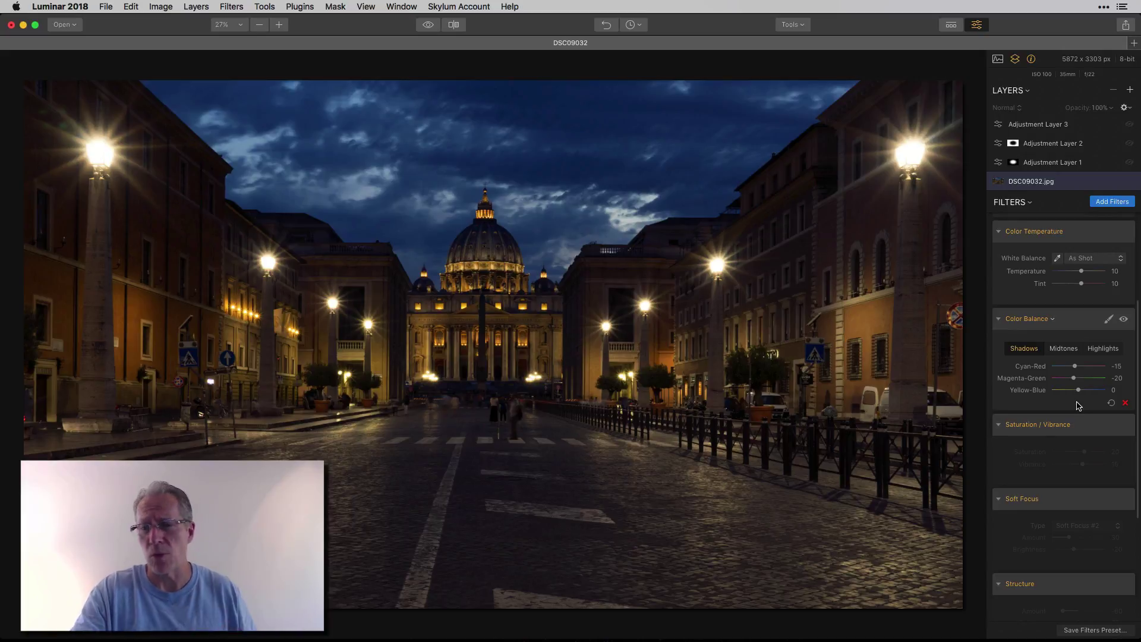
pyautogui.click(1064, 351)
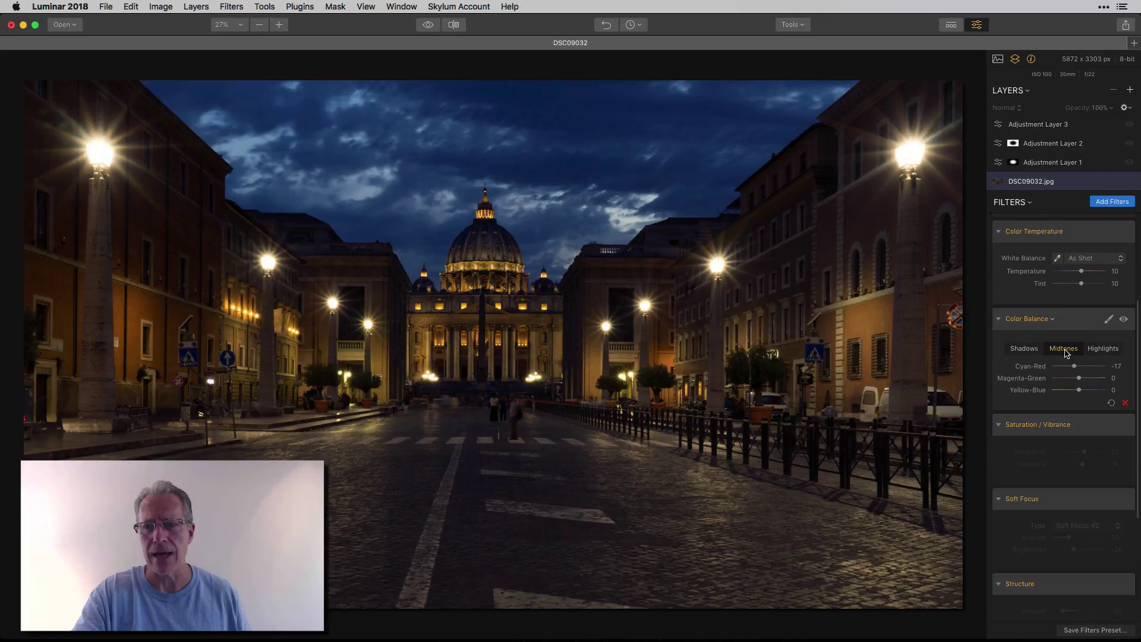
pyautogui.click(1101, 351)
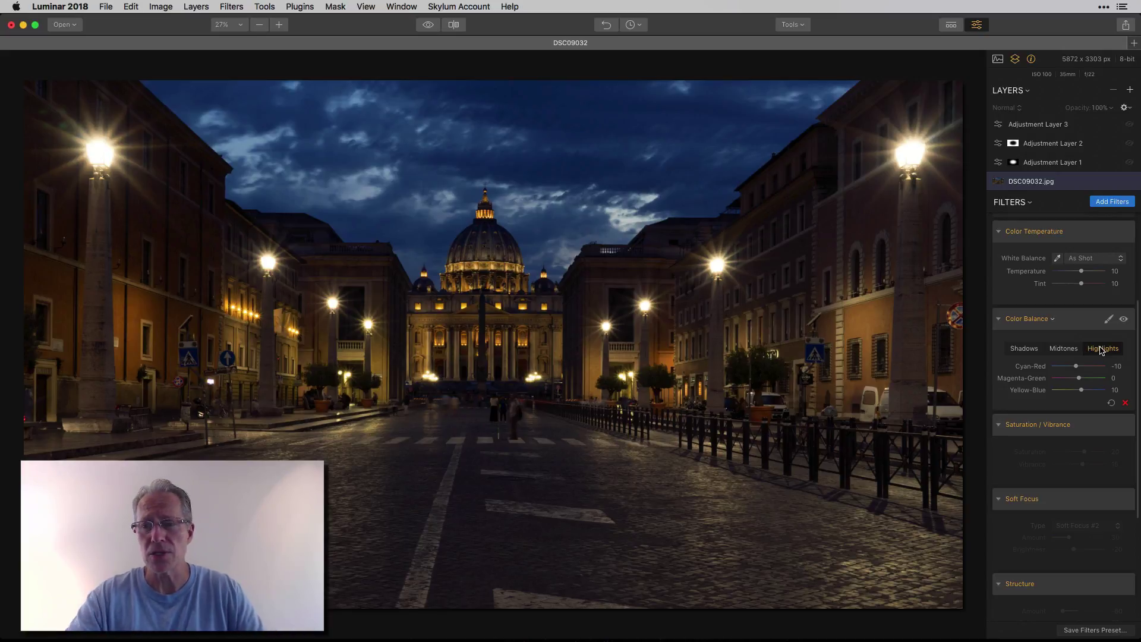
pyautogui.click(1124, 321)
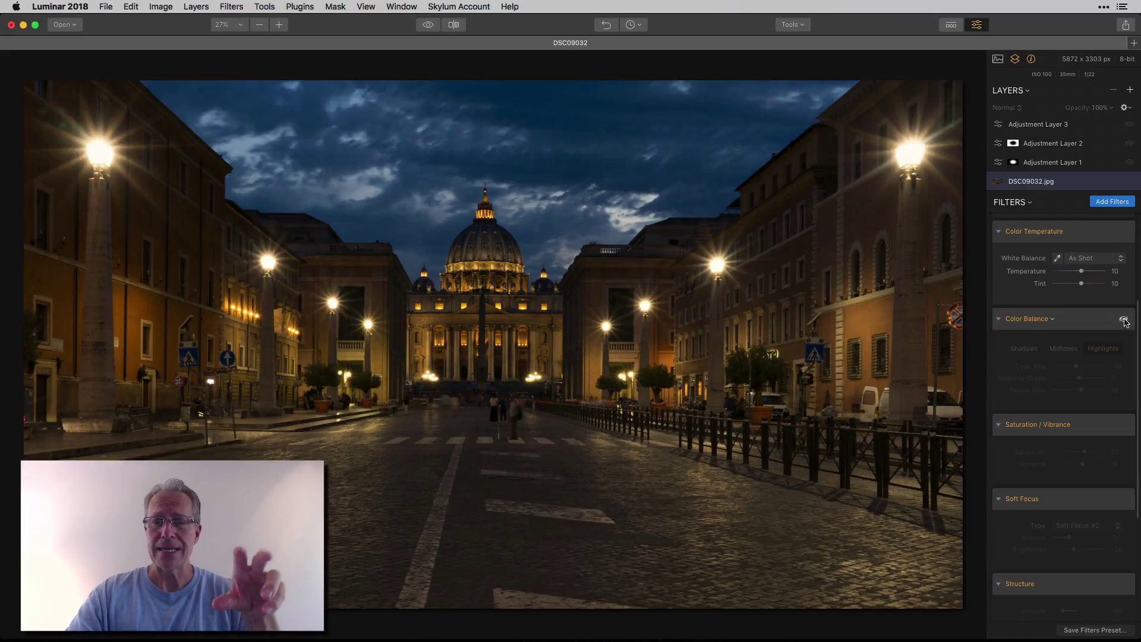
pyautogui.click(1124, 320)
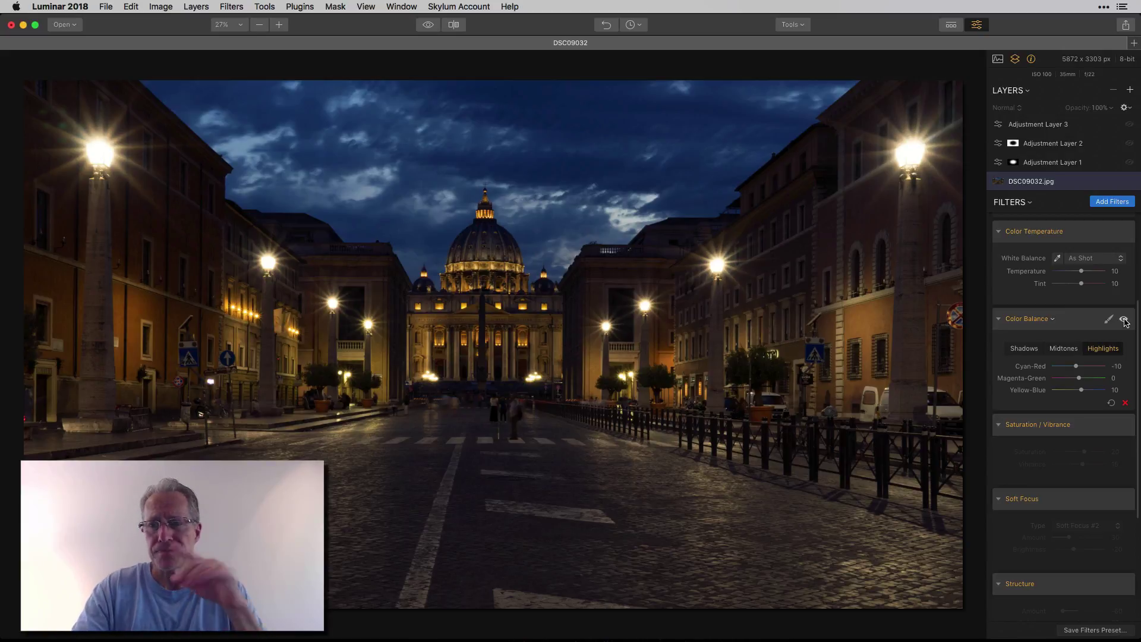
pyautogui.click(1123, 320)
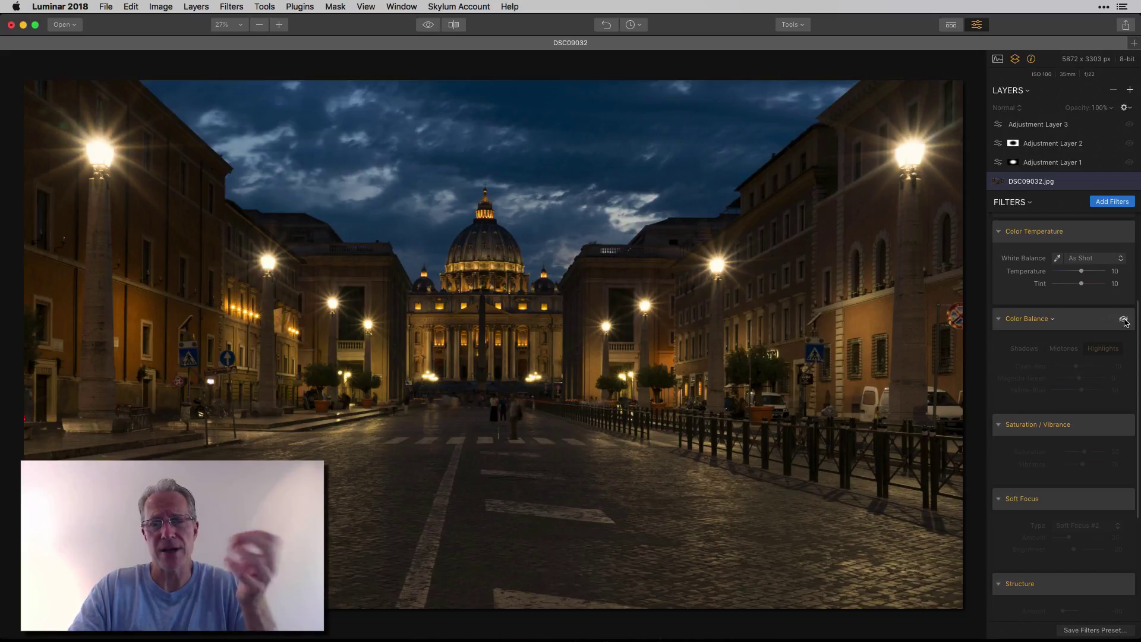
pyautogui.click(1123, 320)
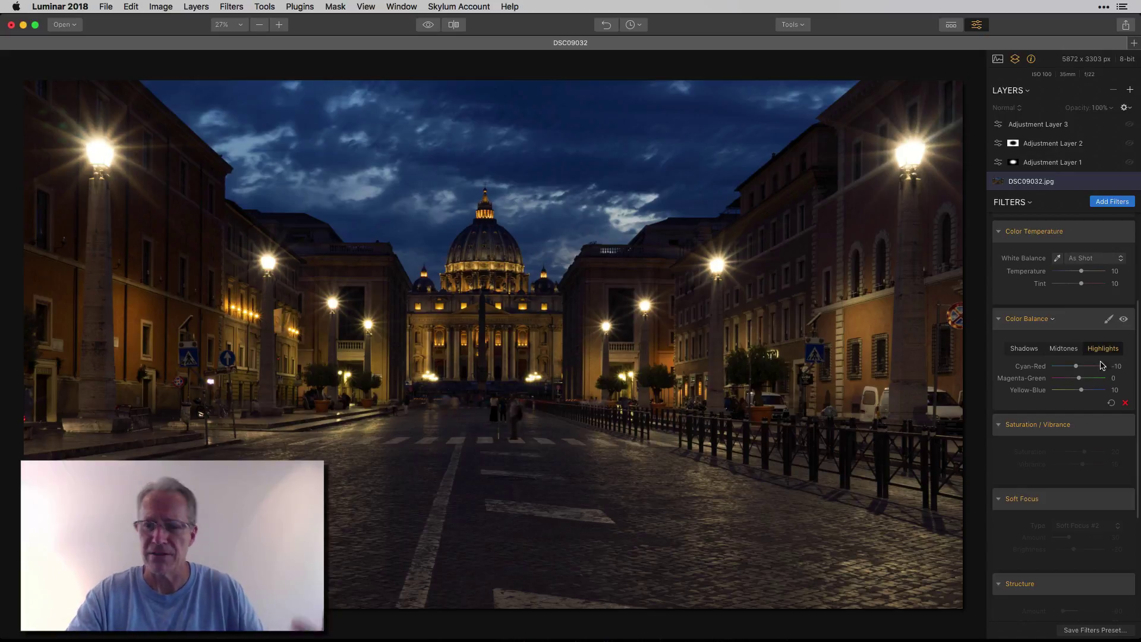
# Enable Saturation/Vibrance (20, 15) and Soft Focus #2 (Amount 30, Brightness -20), comparing Soft Focus
pyautogui.scroll(-3, 1125, 330)
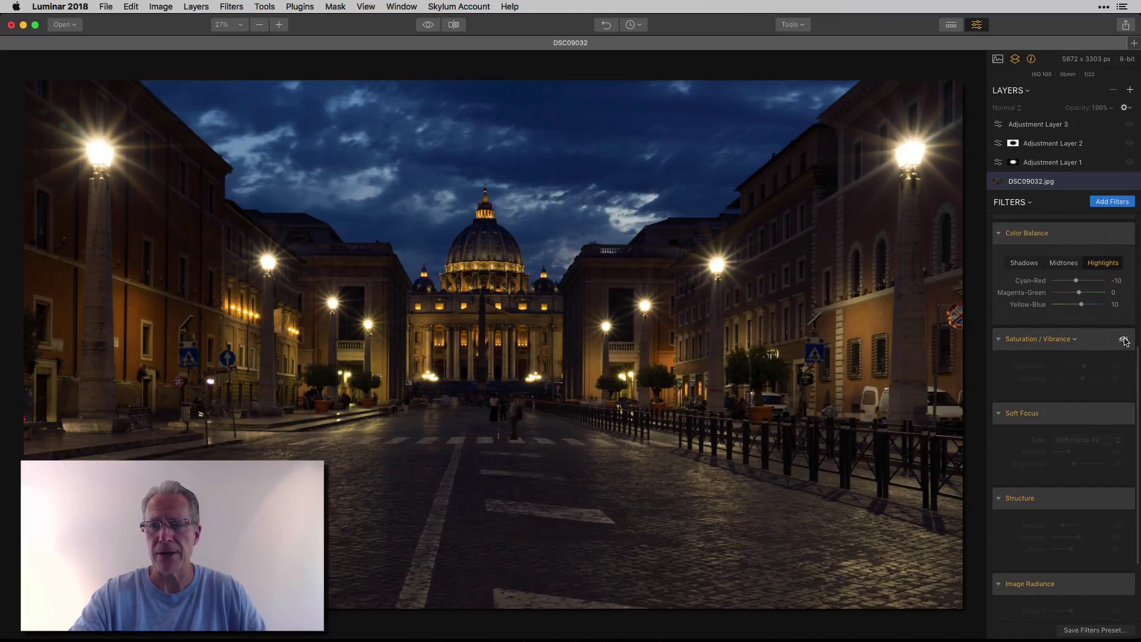
pyautogui.click(1125, 339)
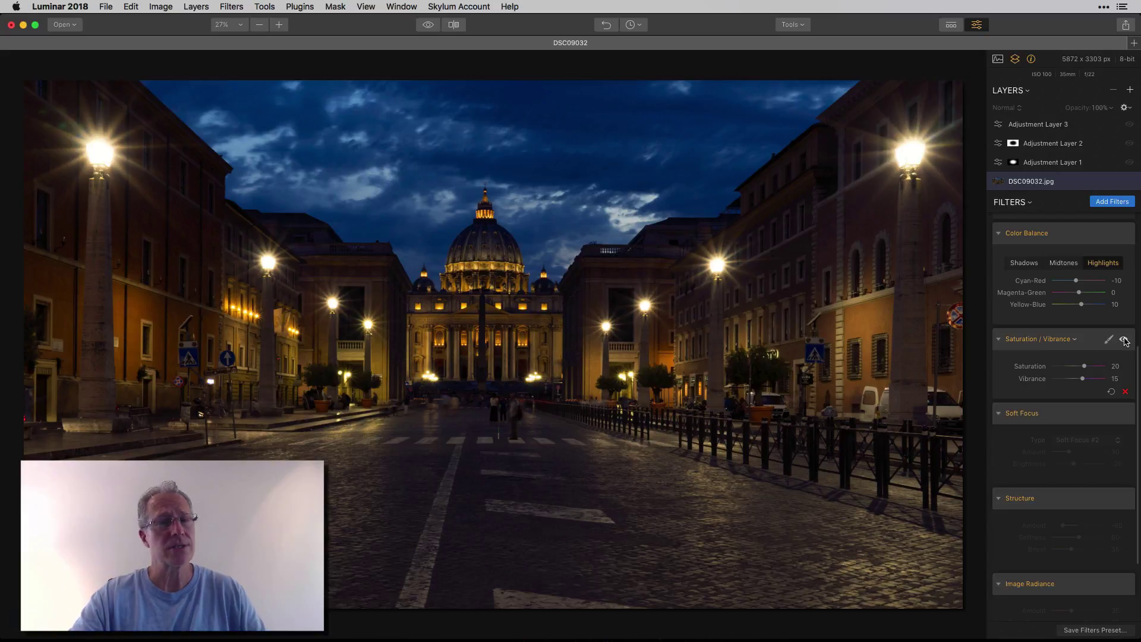
pyautogui.scroll(-3, 1120, 341)
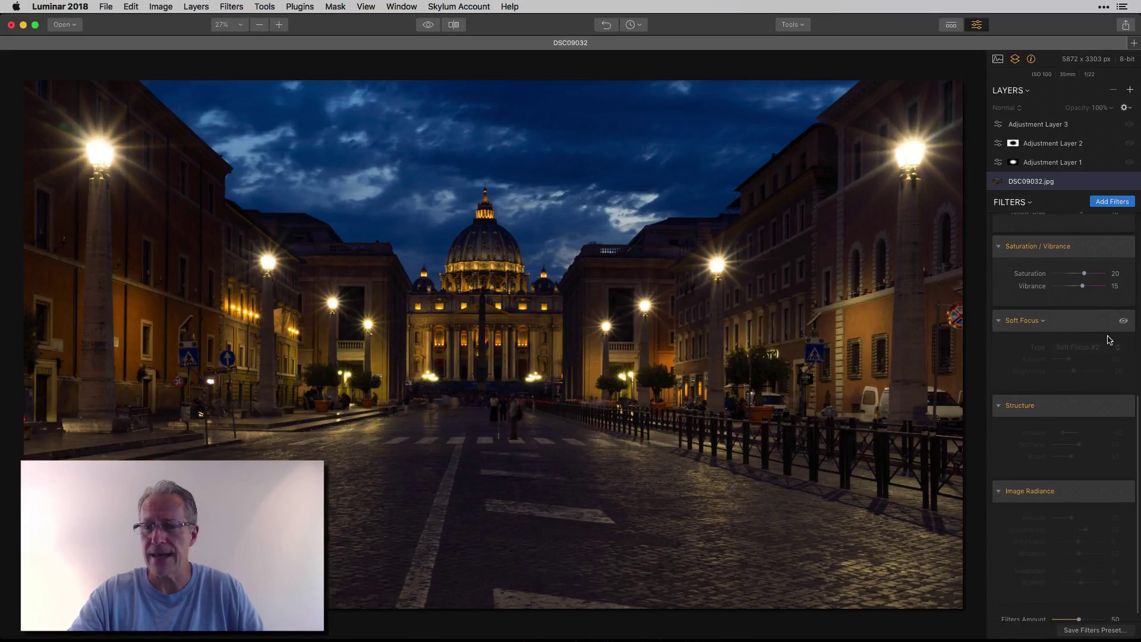
pyautogui.click(1124, 321)
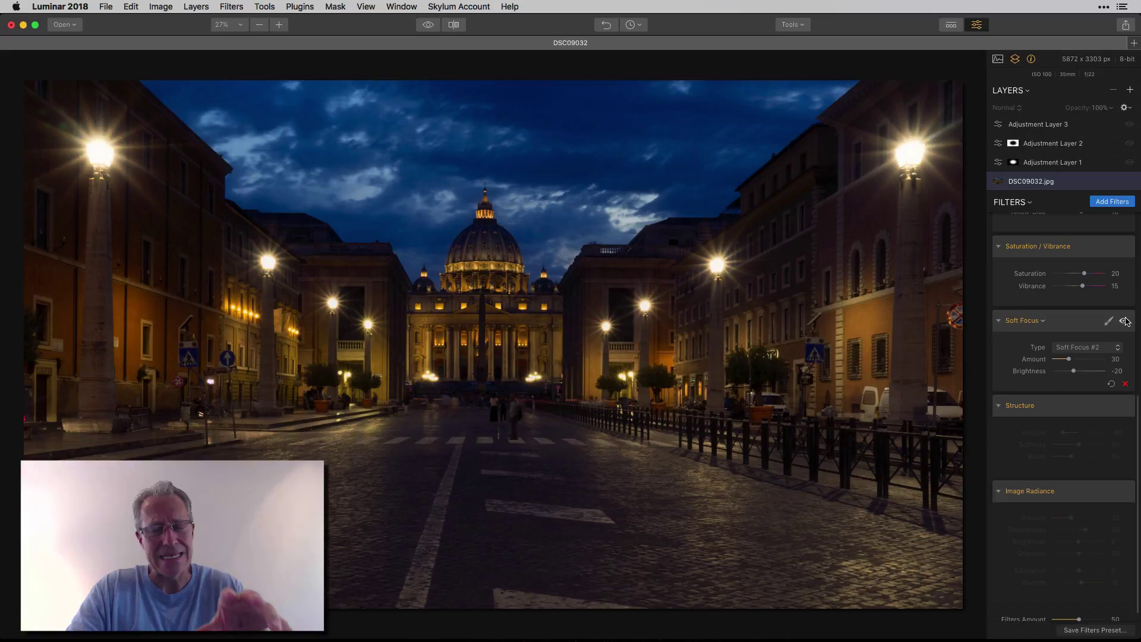
pyautogui.click(1125, 321)
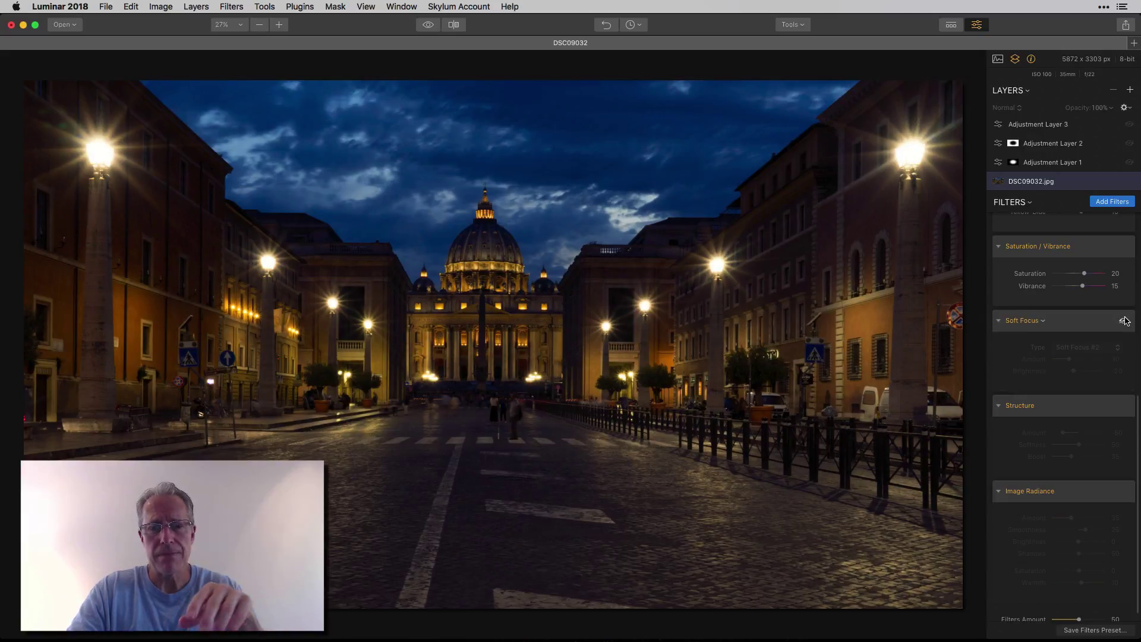
pyautogui.click(1125, 321)
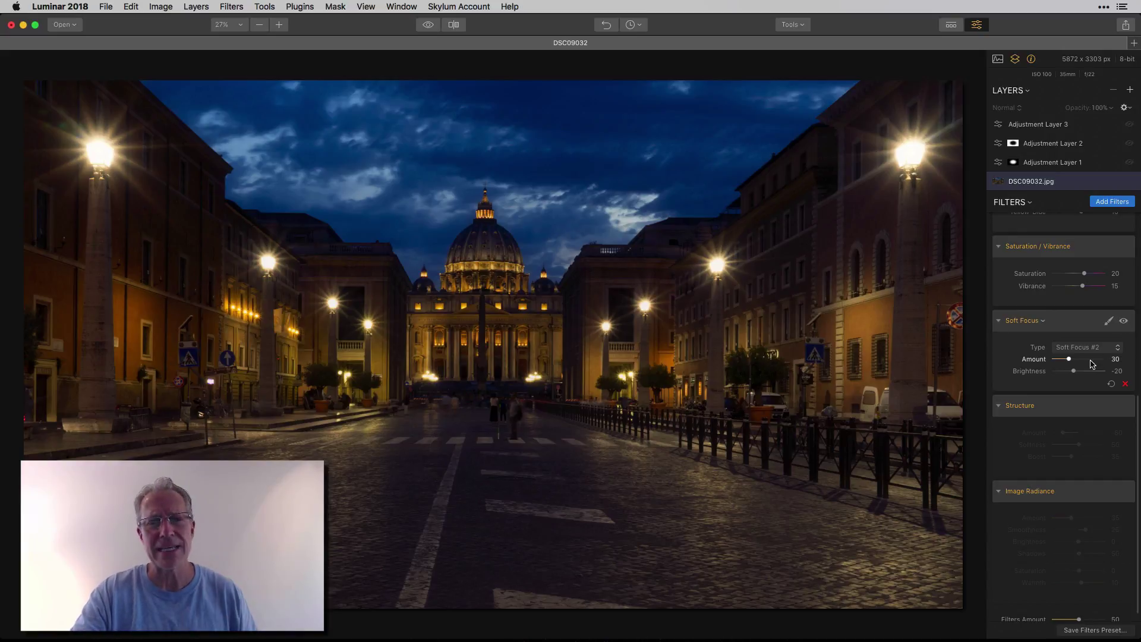
pyautogui.scroll(-1, 1092, 365)
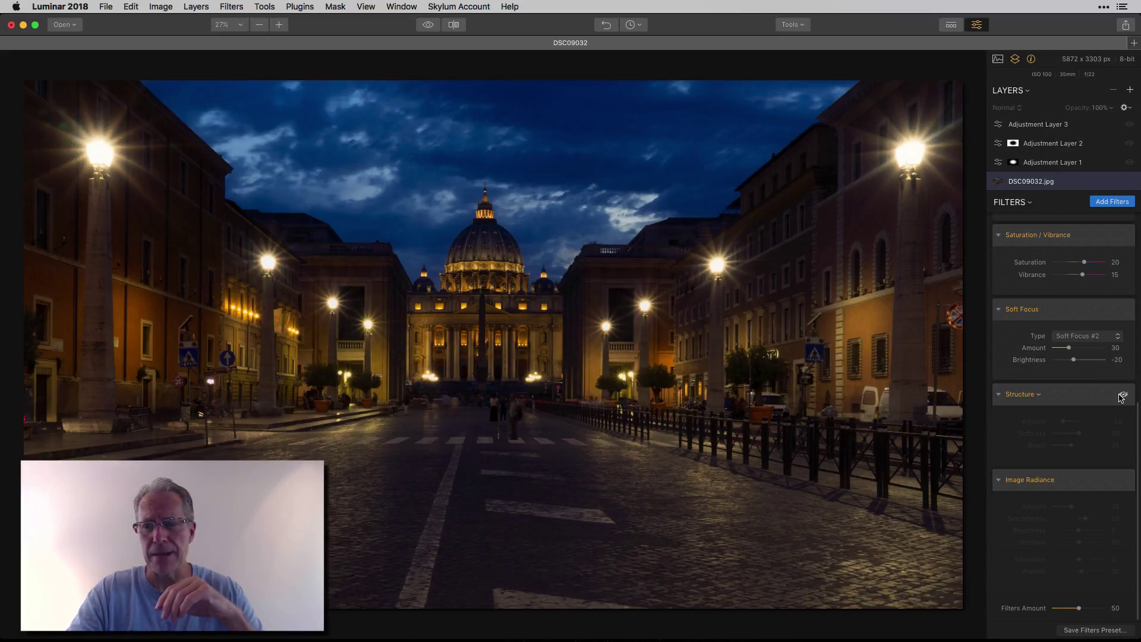
# Enable Structure (Amount -60, Softness 50, Boost 35) and Image Radiance (Amount 35, Smoothness 25, Warmth 10)
pyautogui.click(1124, 396)
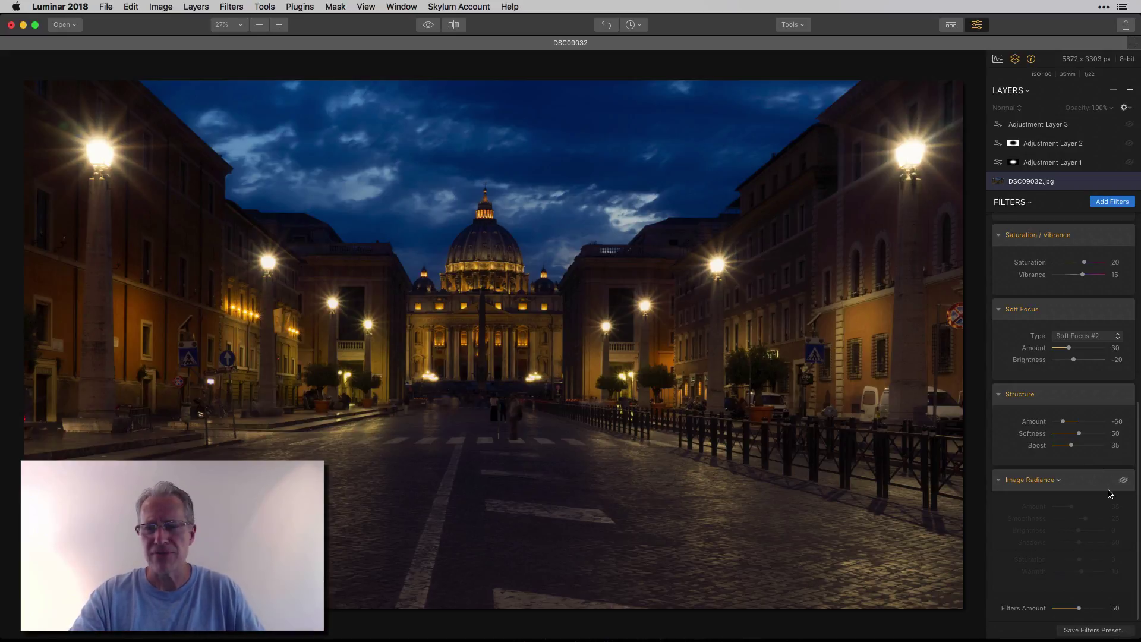
pyautogui.click(1123, 480)
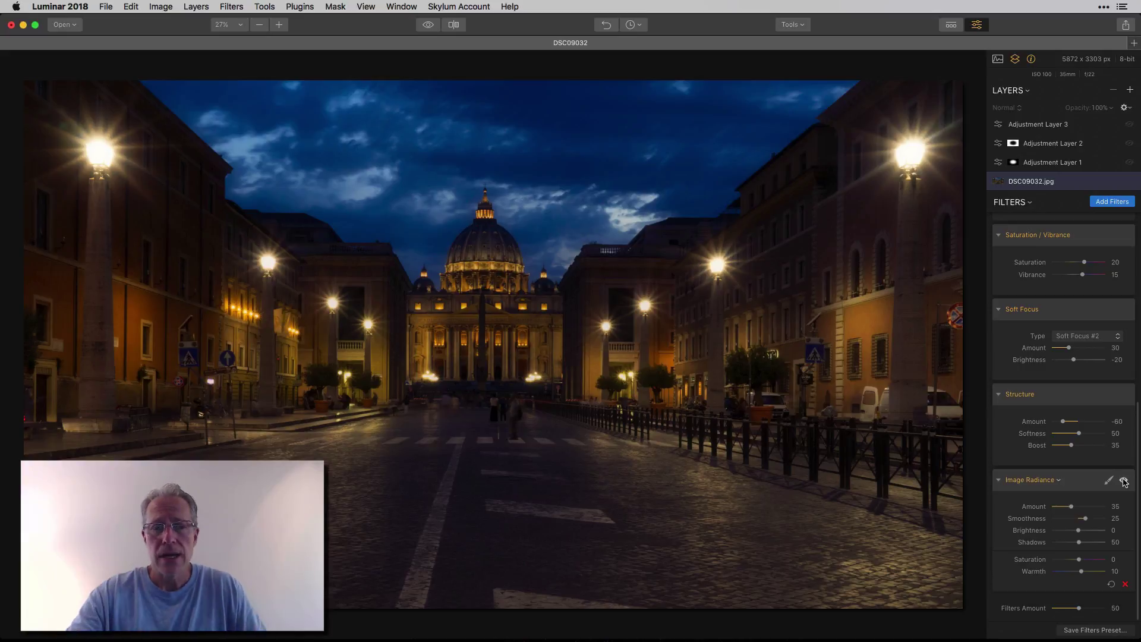
pyautogui.click(452, 28)
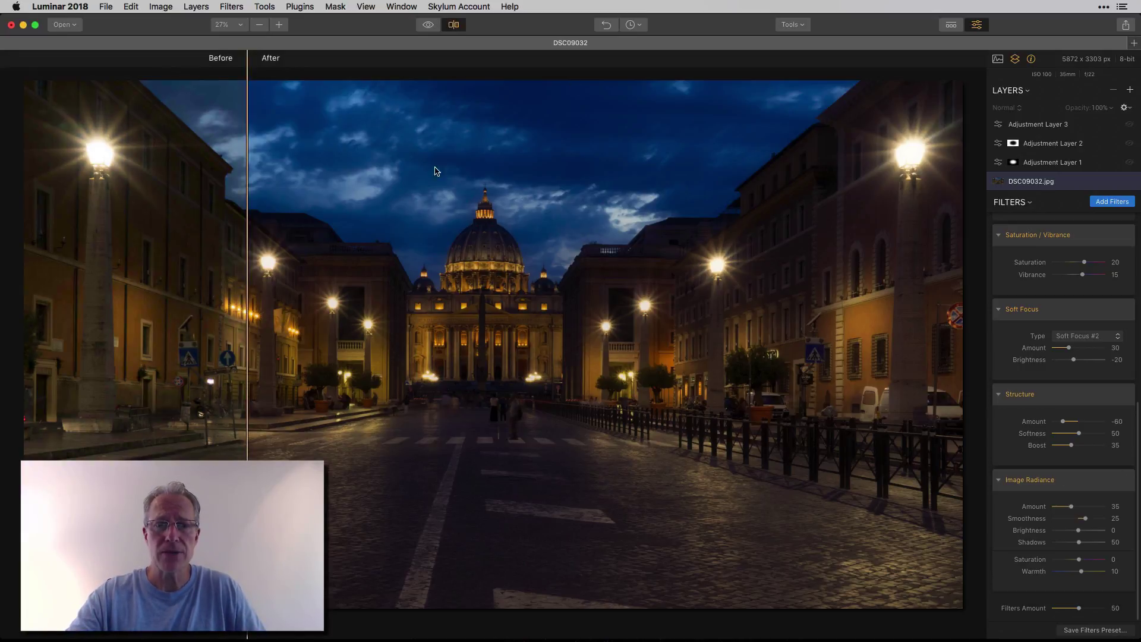
pyautogui.moveTo(247, 204); pyautogui.dragTo(378, 202)
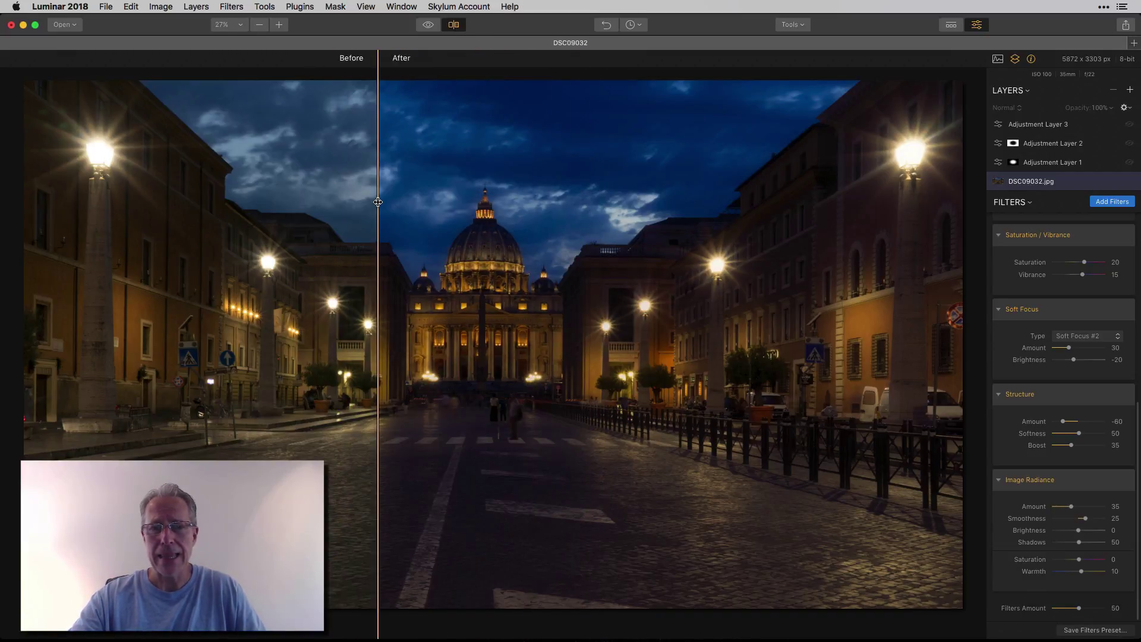
pyautogui.click(449, 26)
pyautogui.click(429, 26)
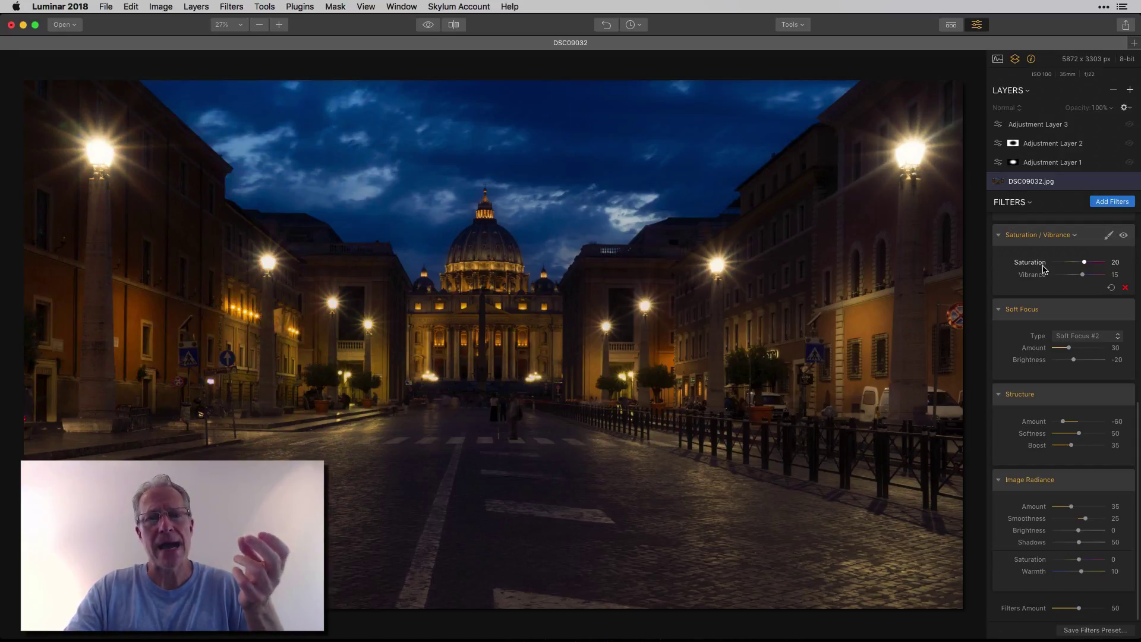
# Select Adjustment Layer 1 and compare the photo with it off and on
pyautogui.click(1056, 164)
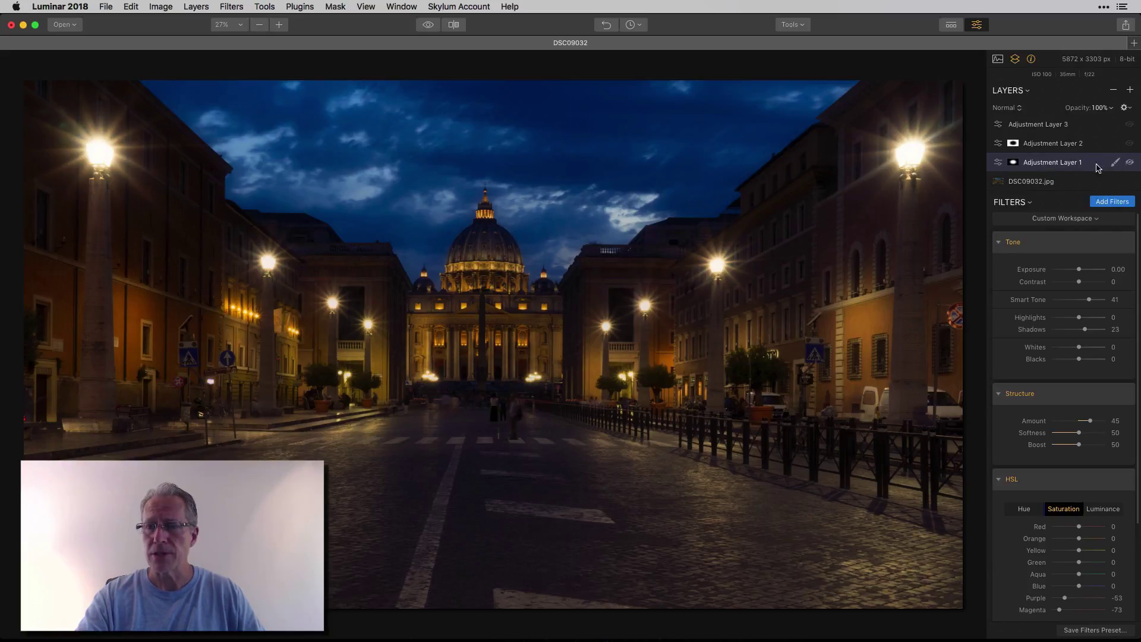
pyautogui.click(1130, 164)
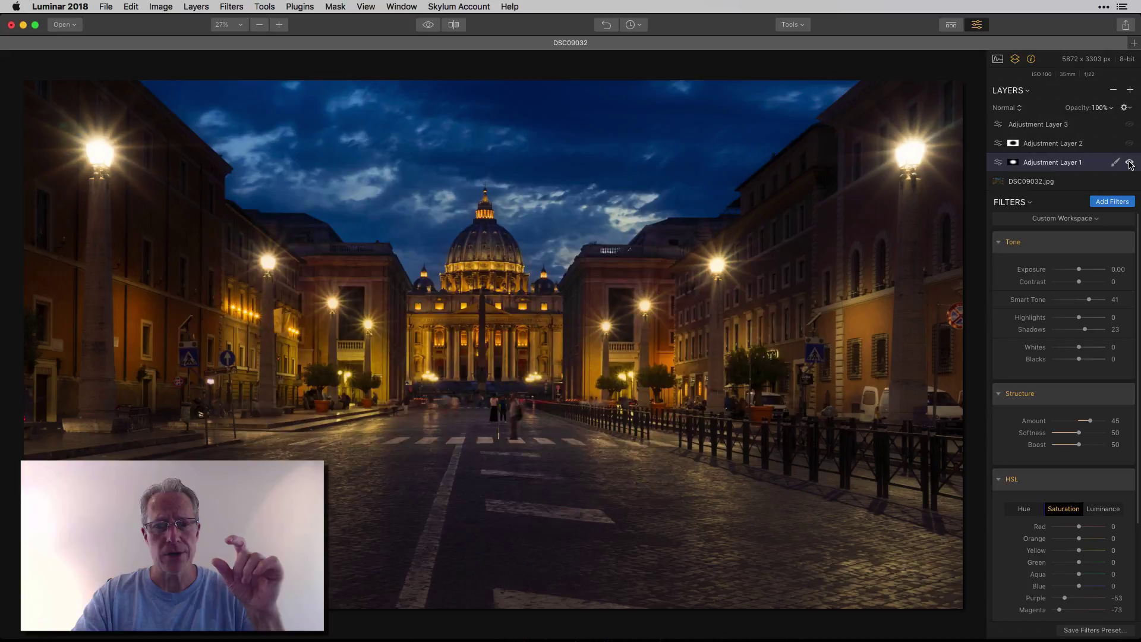
pyautogui.click(1129, 163)
pyautogui.click(1130, 164)
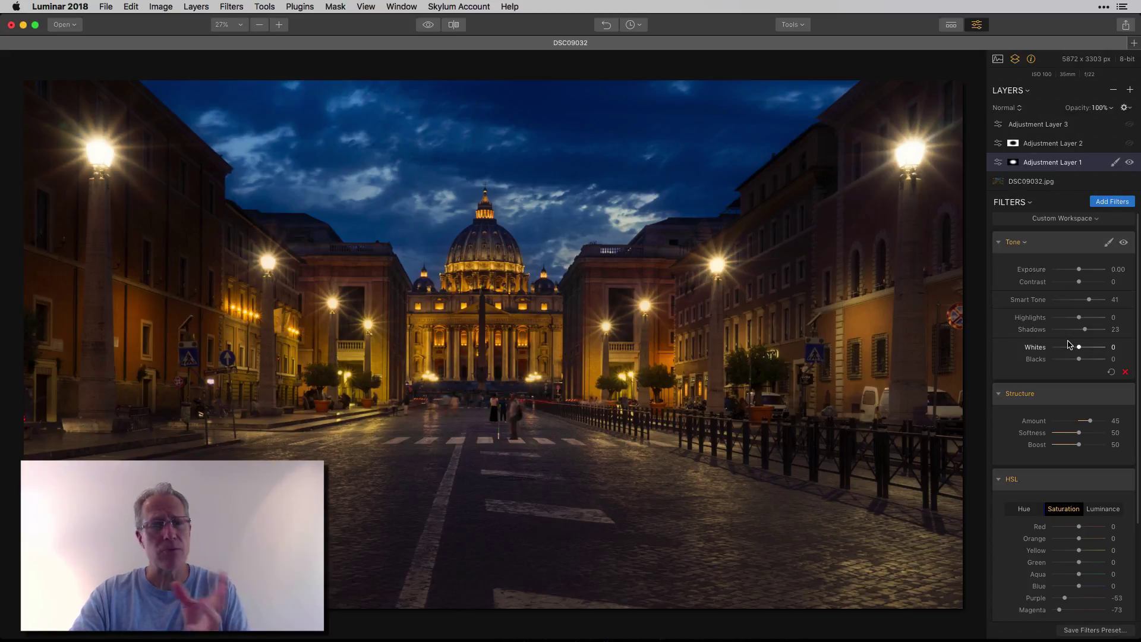
# Review the layer's Structure 45 and saturation filters, recompare, then choose Brush for its mask
pyautogui.scroll(-2, 1082, 452)
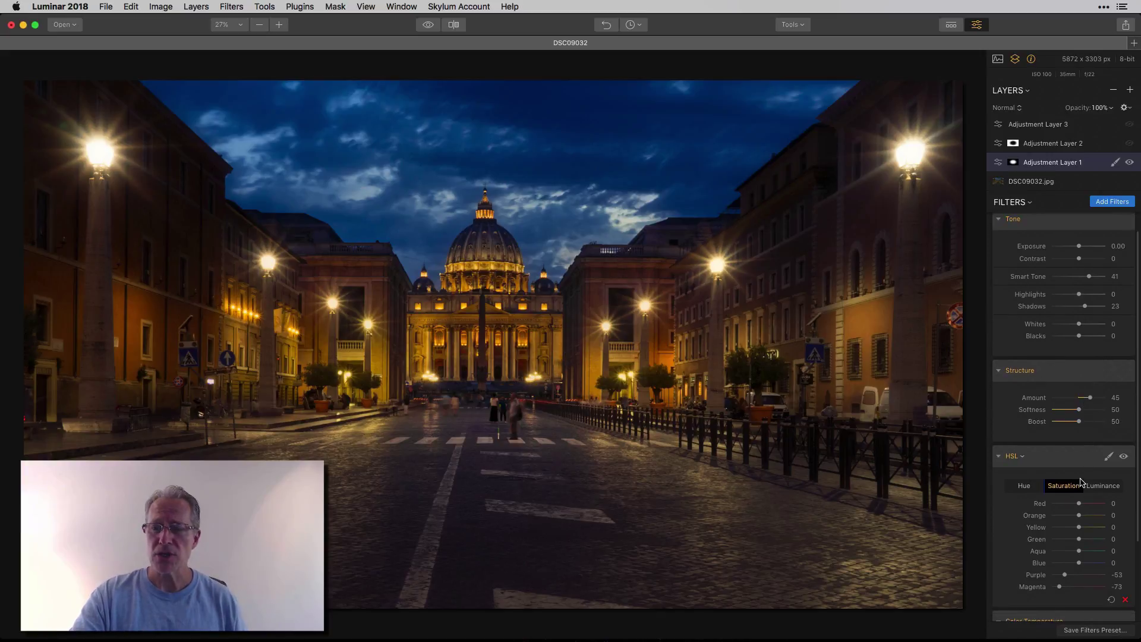
pyautogui.scroll(-5, 1081, 481)
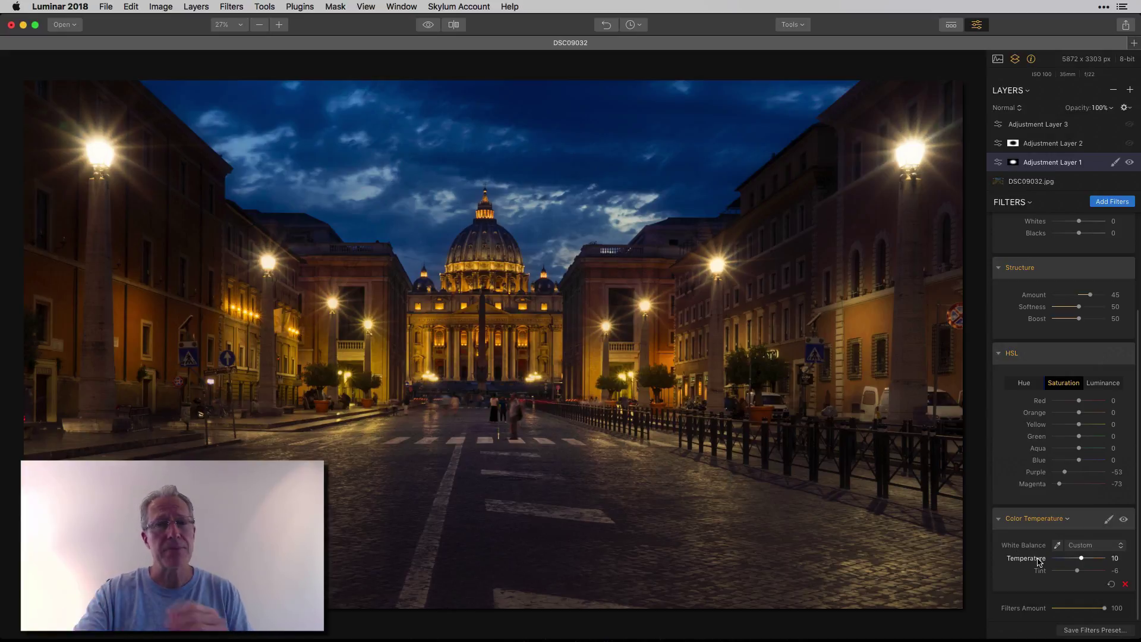
pyautogui.click(1129, 163)
pyautogui.click(1129, 163)
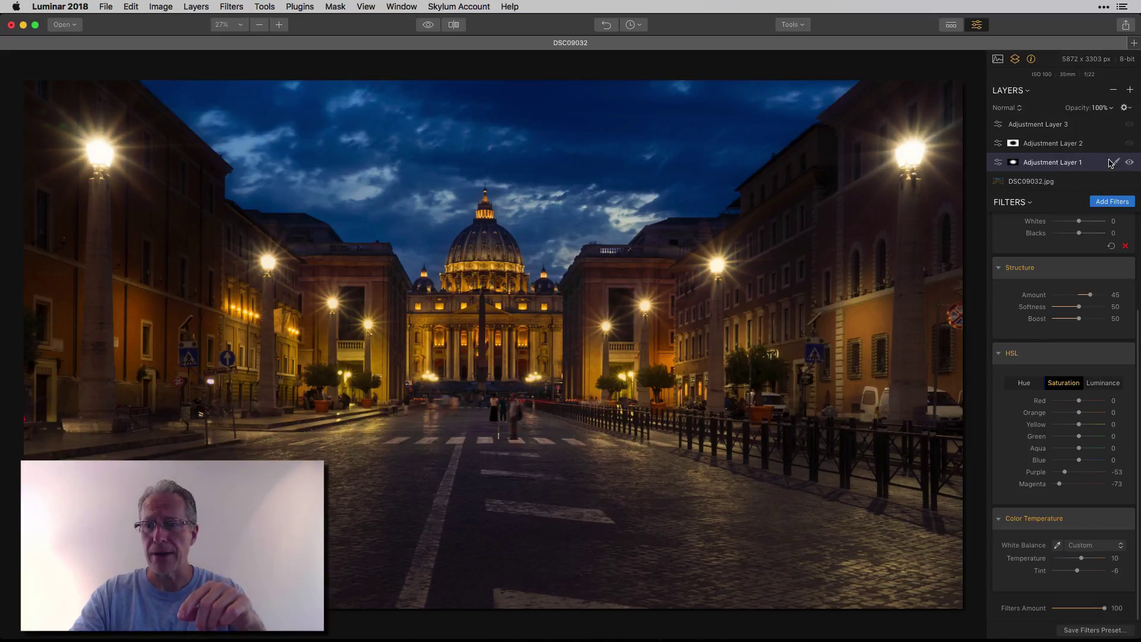
pyautogui.click(1115, 163)
pyautogui.click(1072, 177)
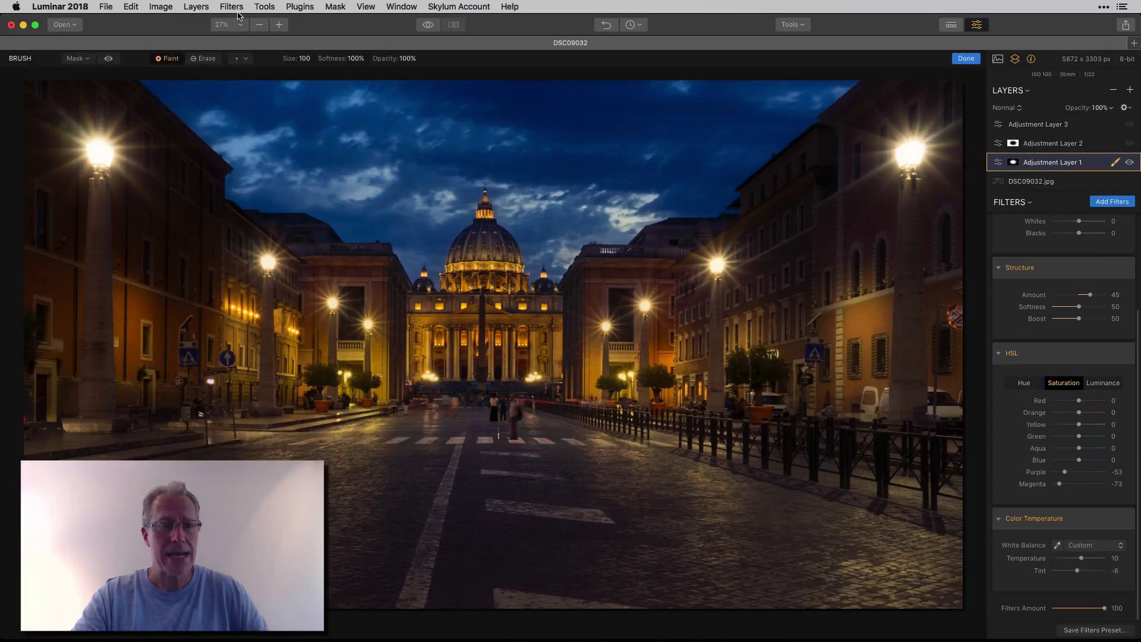
# Show, then hide, the red overlay of Adjustment Layer 1's soft central oval mask
pyautogui.click(107, 59)
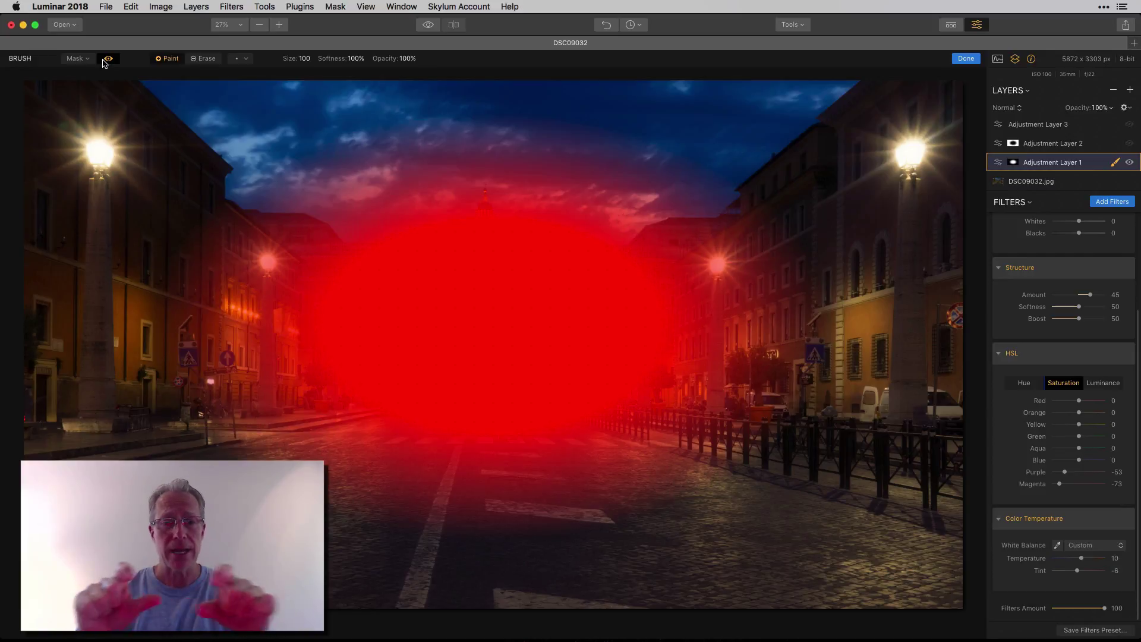
pyautogui.click(105, 61)
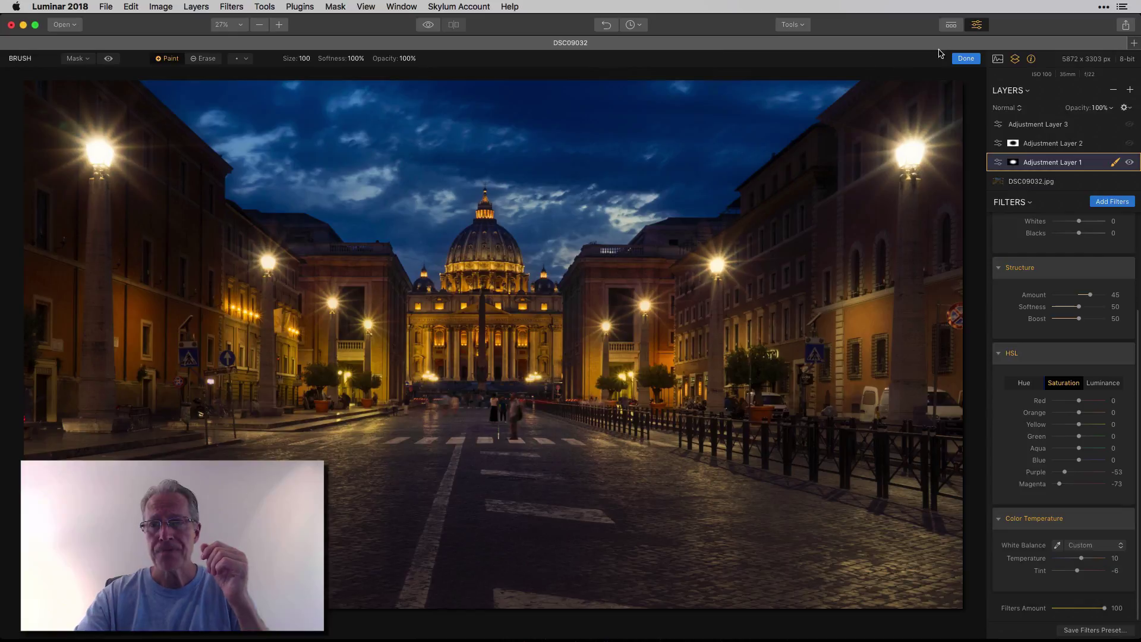
# Finish mask editing and compare the photo with Adjustment Layer 1 hidden and shown
pyautogui.click(966, 59)
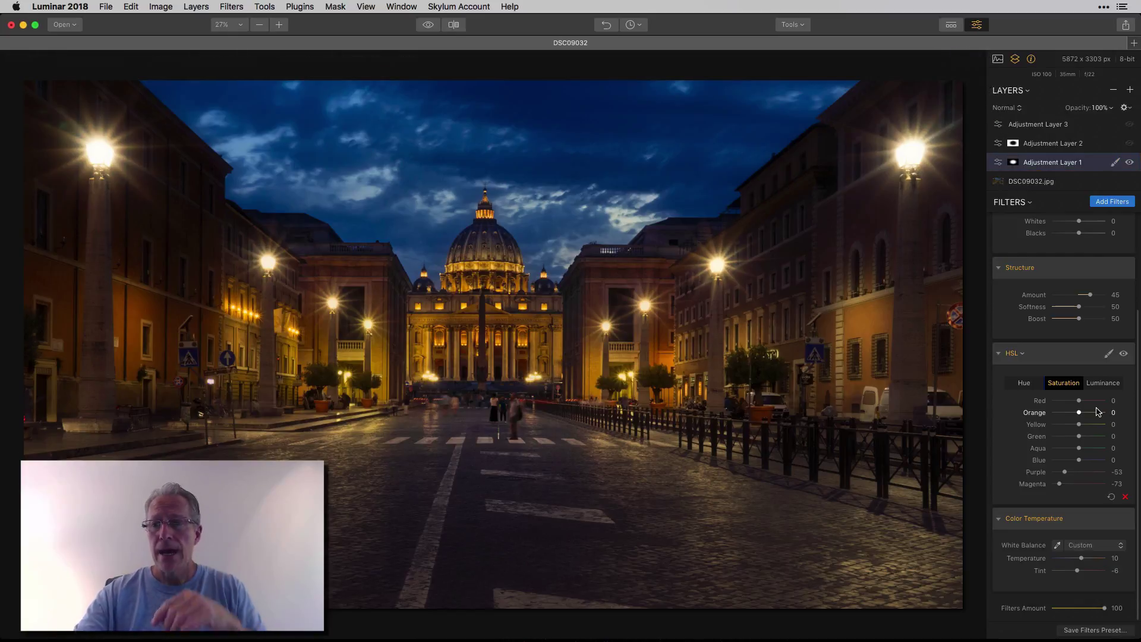
pyautogui.scroll(3, 1098, 411)
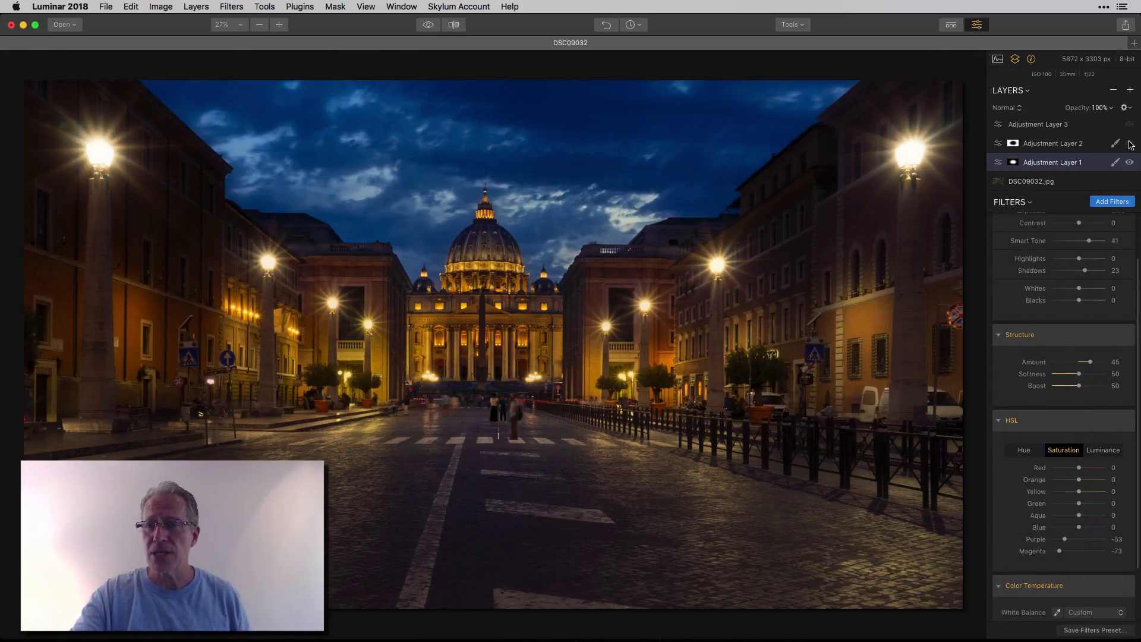
pyautogui.click(1129, 163)
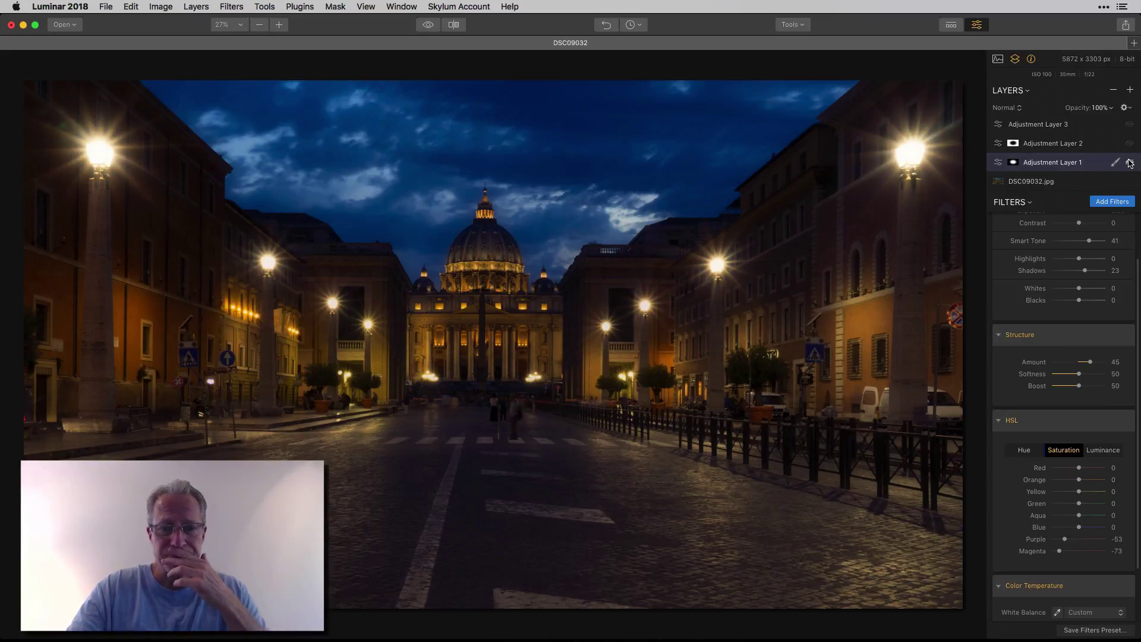
pyautogui.click(1129, 162)
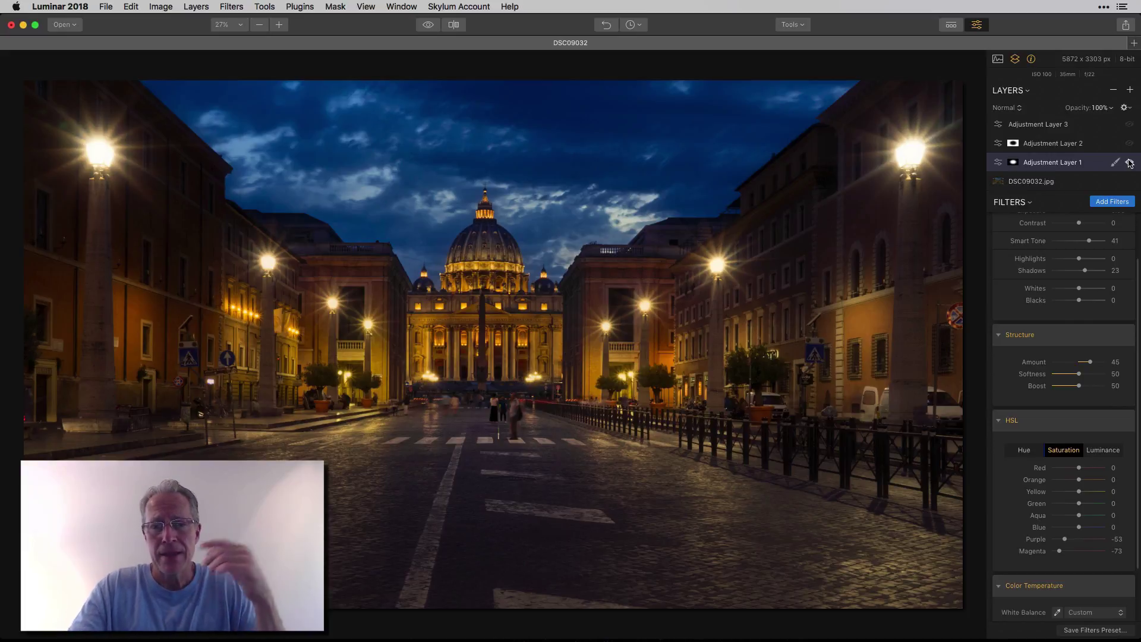
pyautogui.click(1129, 163)
pyautogui.click(1129, 163)
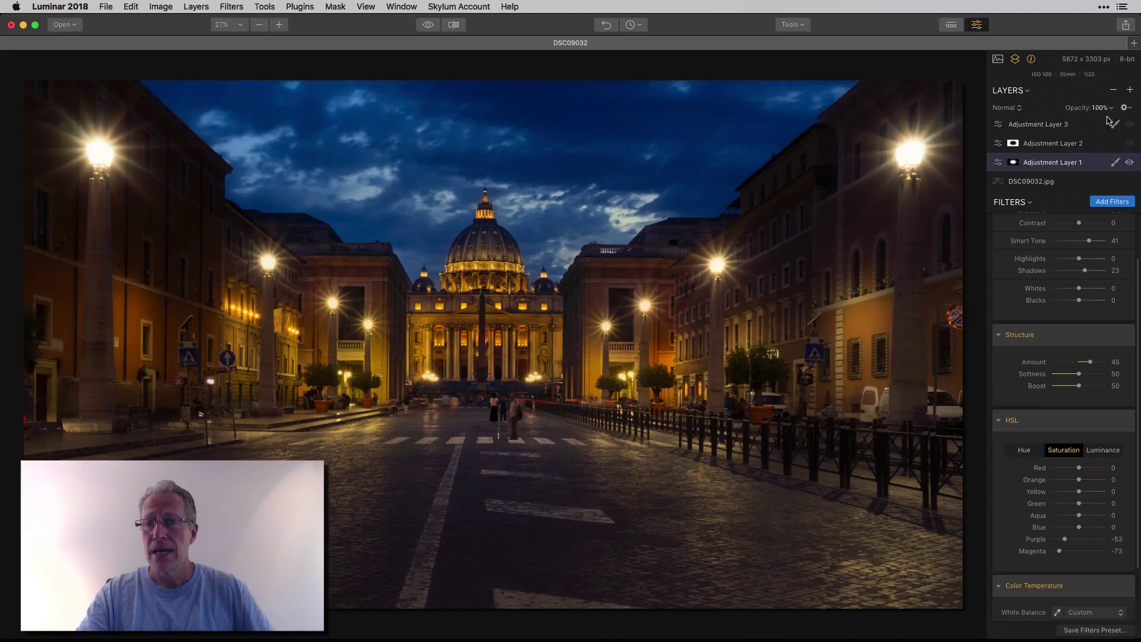
# Check Adjustment Layer 1's Mask options and close the menu without changes
pyautogui.click(1126, 109)
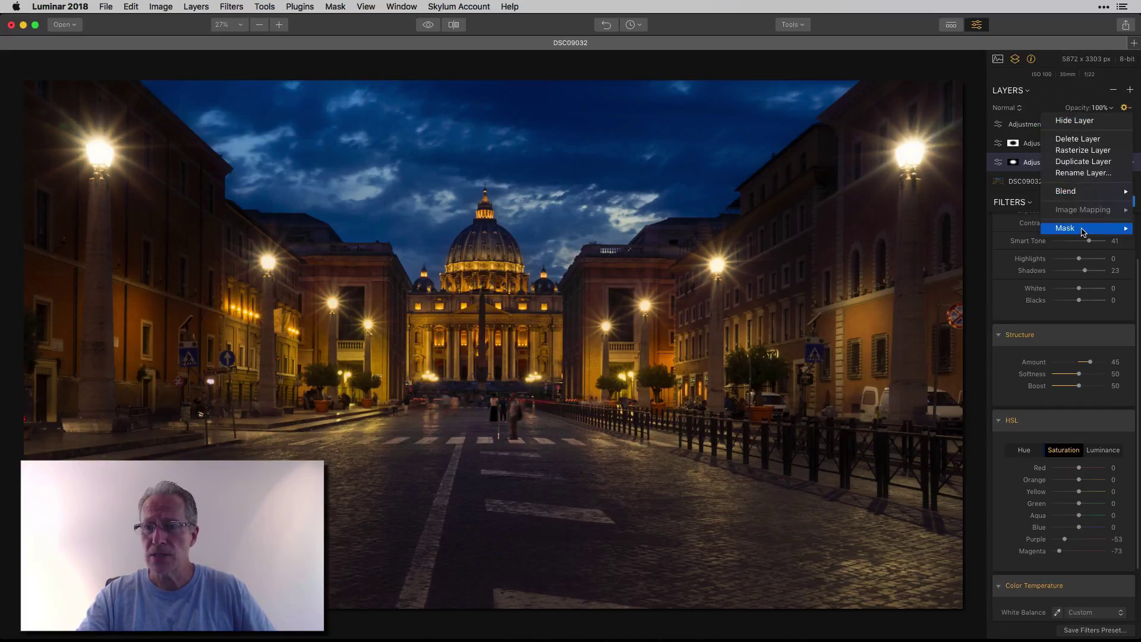
pyautogui.moveTo(1083, 231)
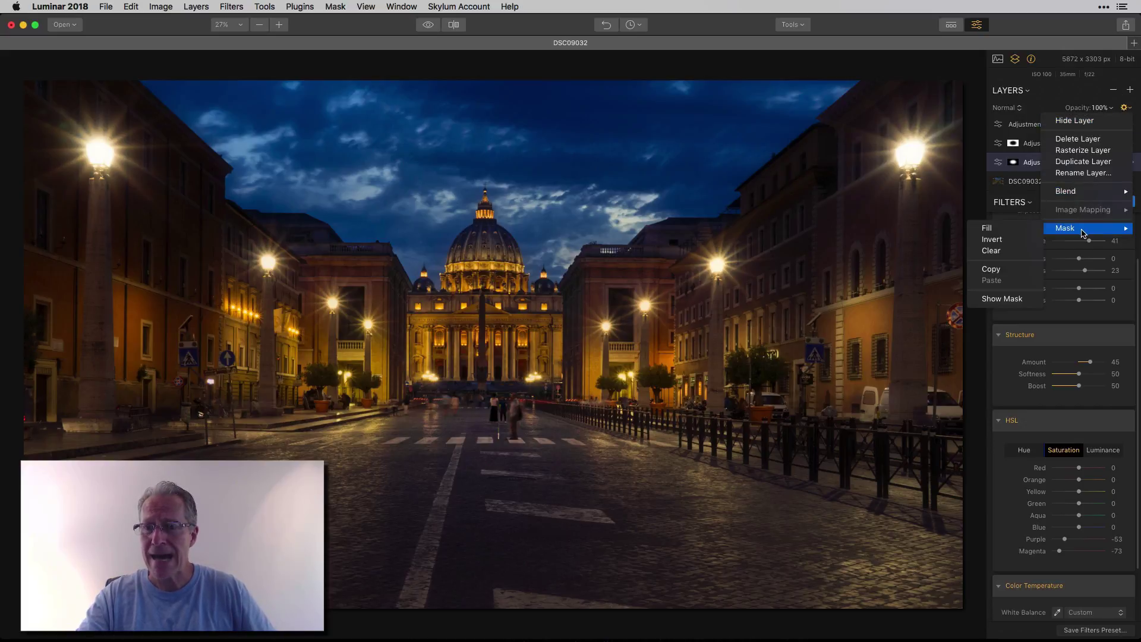
pyautogui.click(981, 127)
# Select Adjustment Layer 2 and view its Brush, Radial, Gradient and Luminosity mask choices
pyautogui.click(1116, 143)
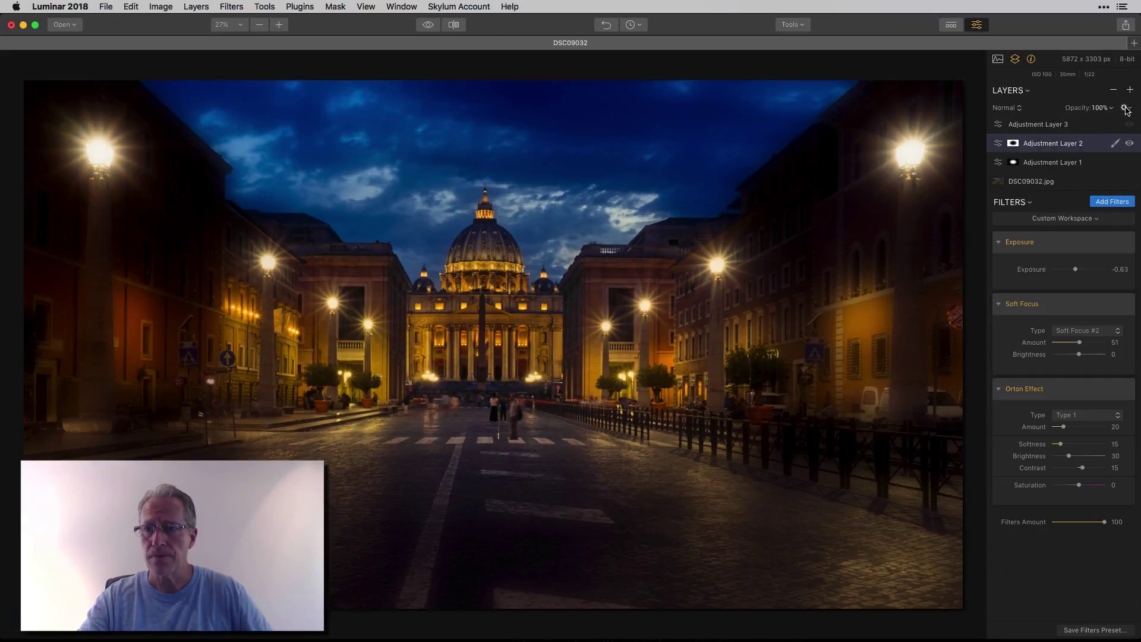
pyautogui.click(1125, 108)
pyautogui.moveTo(1071, 232)
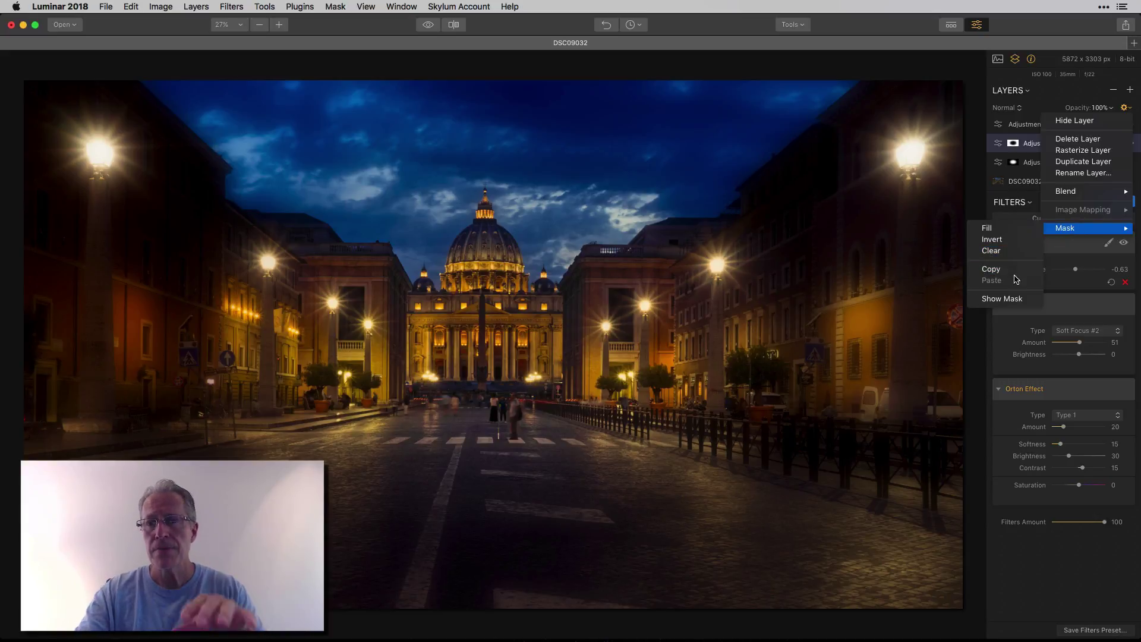
pyautogui.click(974, 195)
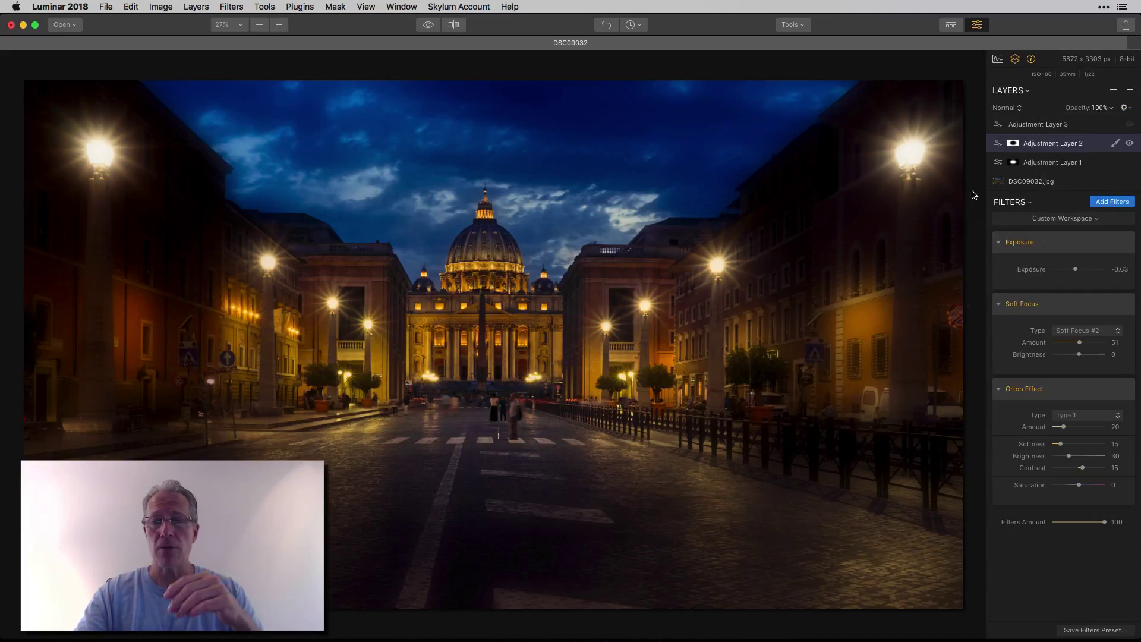
pyautogui.click(1115, 144)
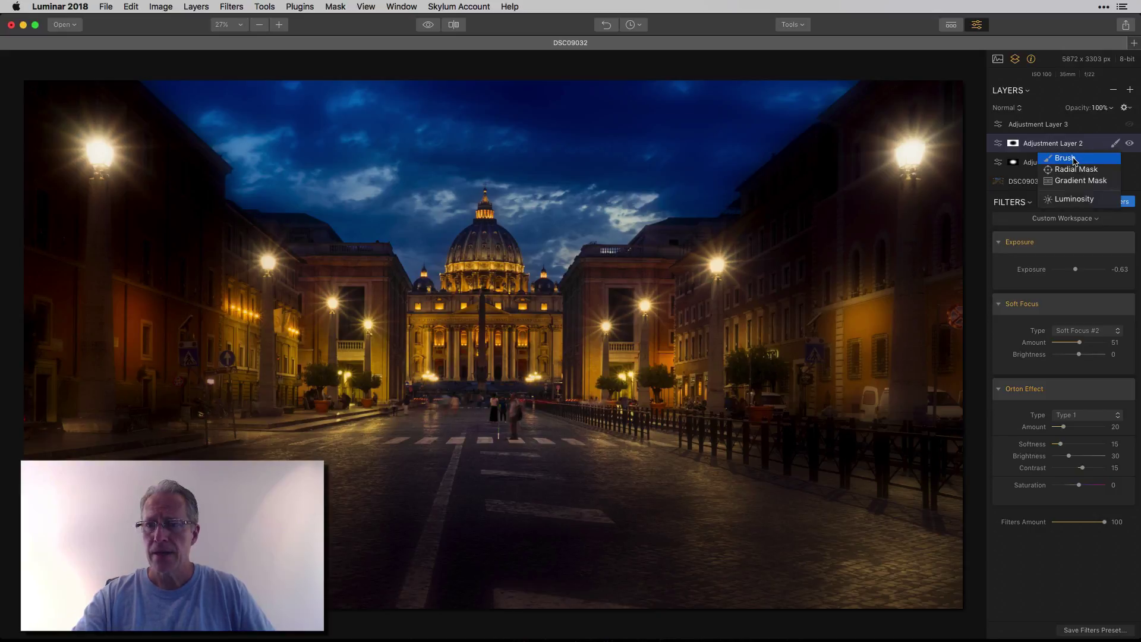
pyautogui.click(1075, 159)
pyautogui.click(117, 61)
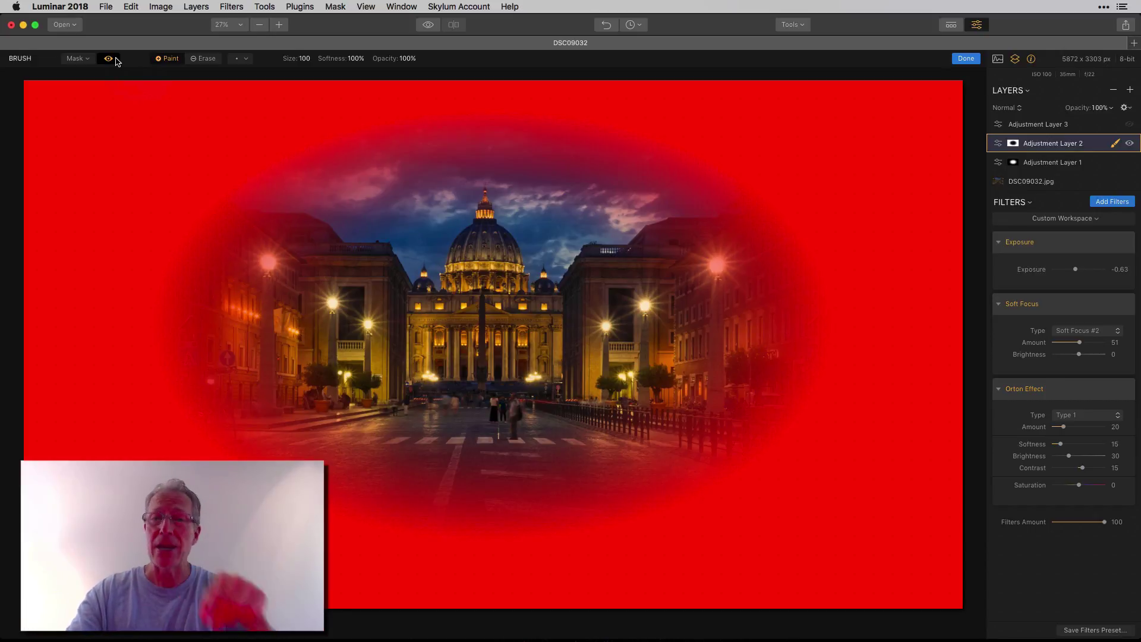
pyautogui.click(109, 59)
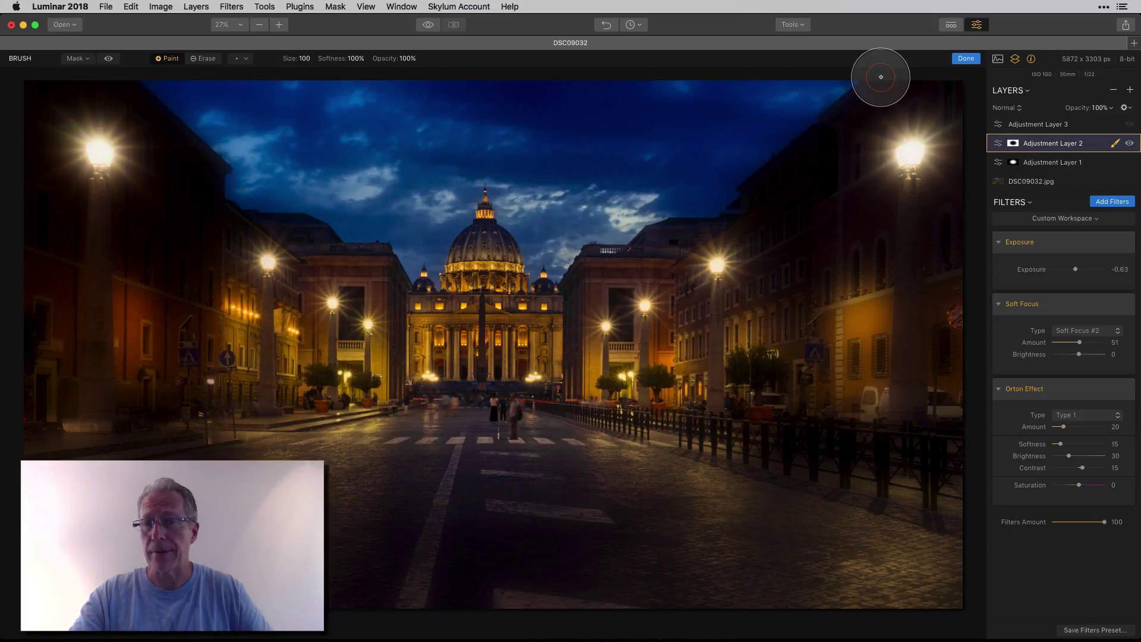
pyautogui.click(966, 58)
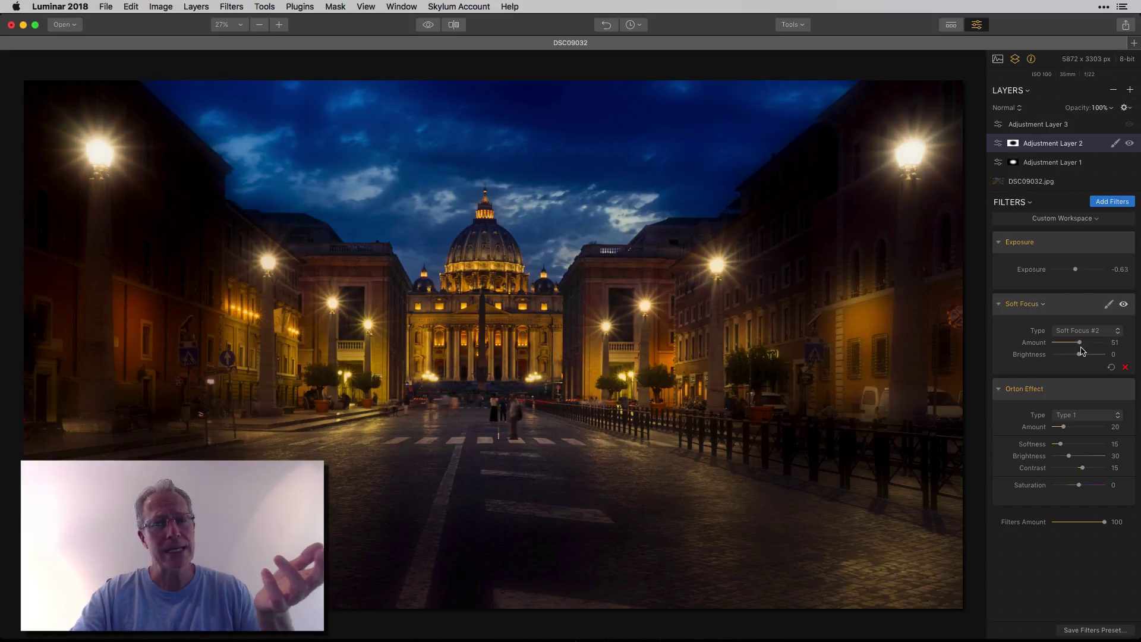
pyautogui.click(1124, 305)
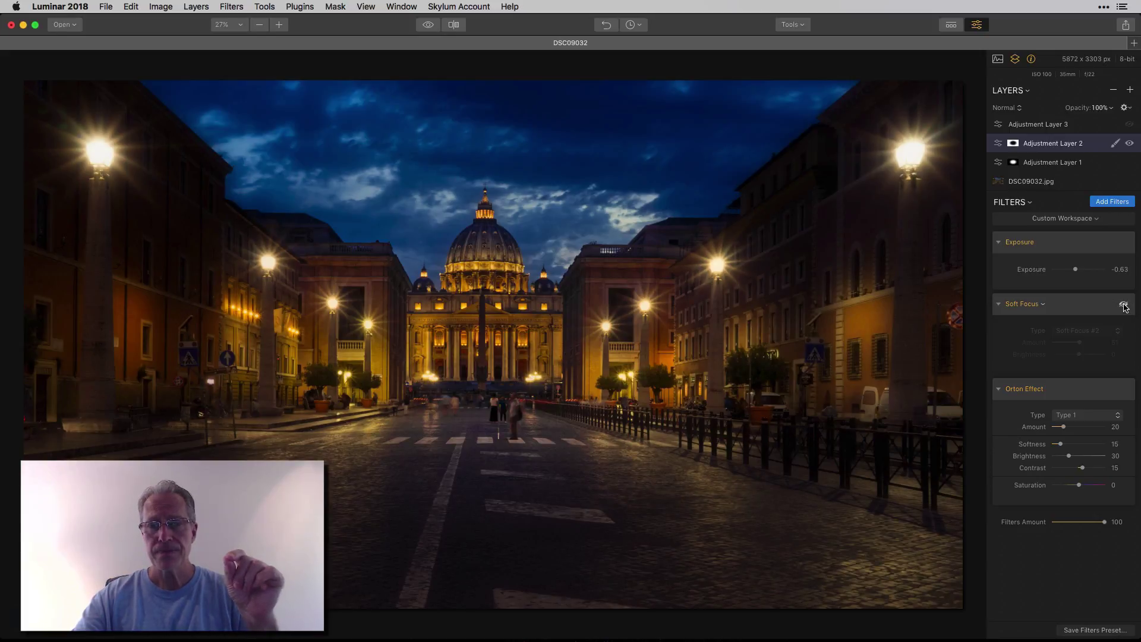
pyautogui.click(1124, 304)
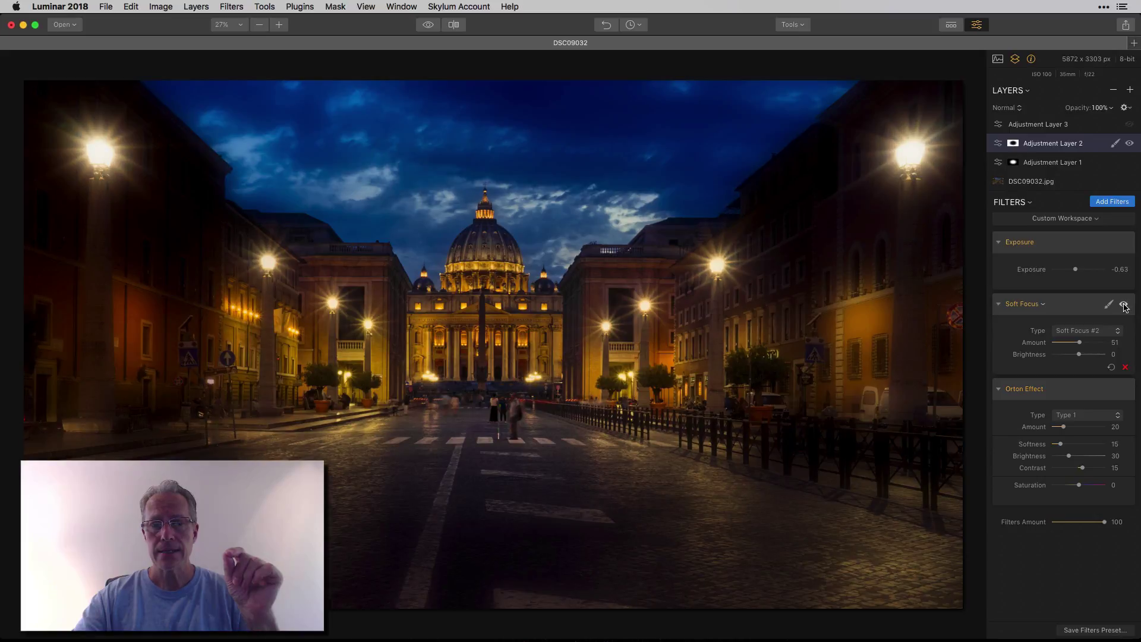
pyautogui.click(1124, 304)
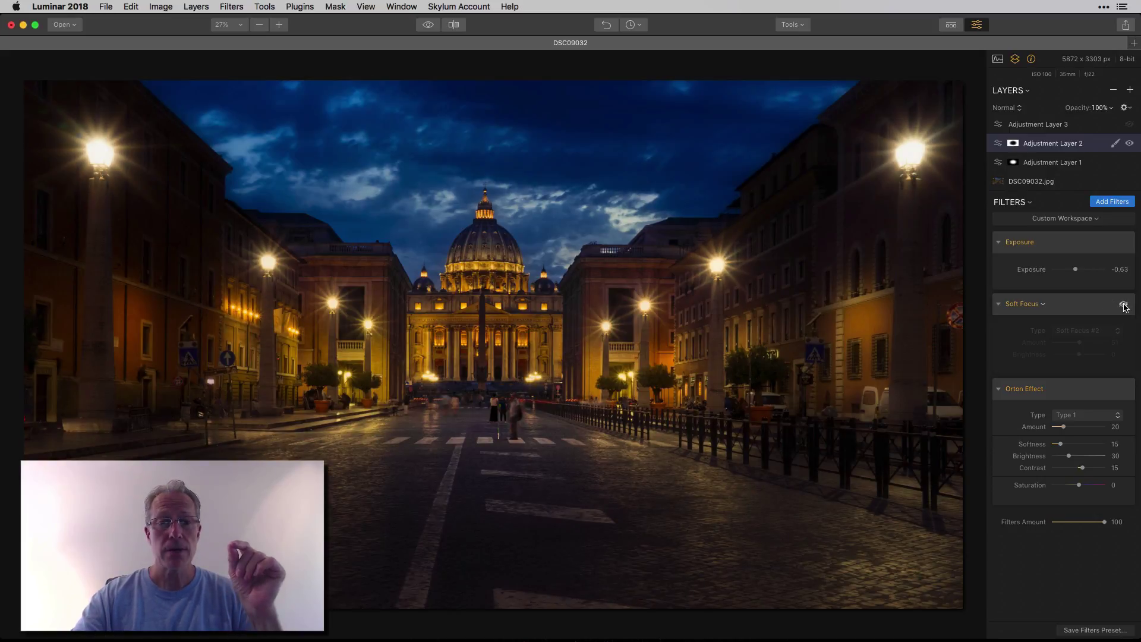
pyautogui.click(1124, 304)
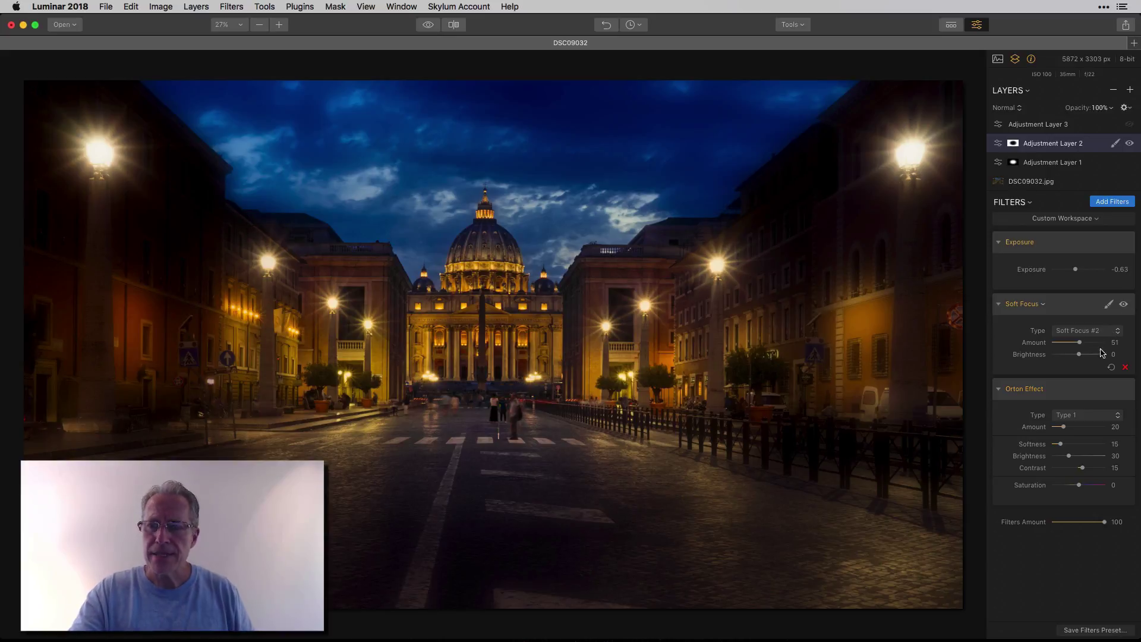
pyautogui.scroll(-1, 1100, 365)
pyautogui.click(1123, 390)
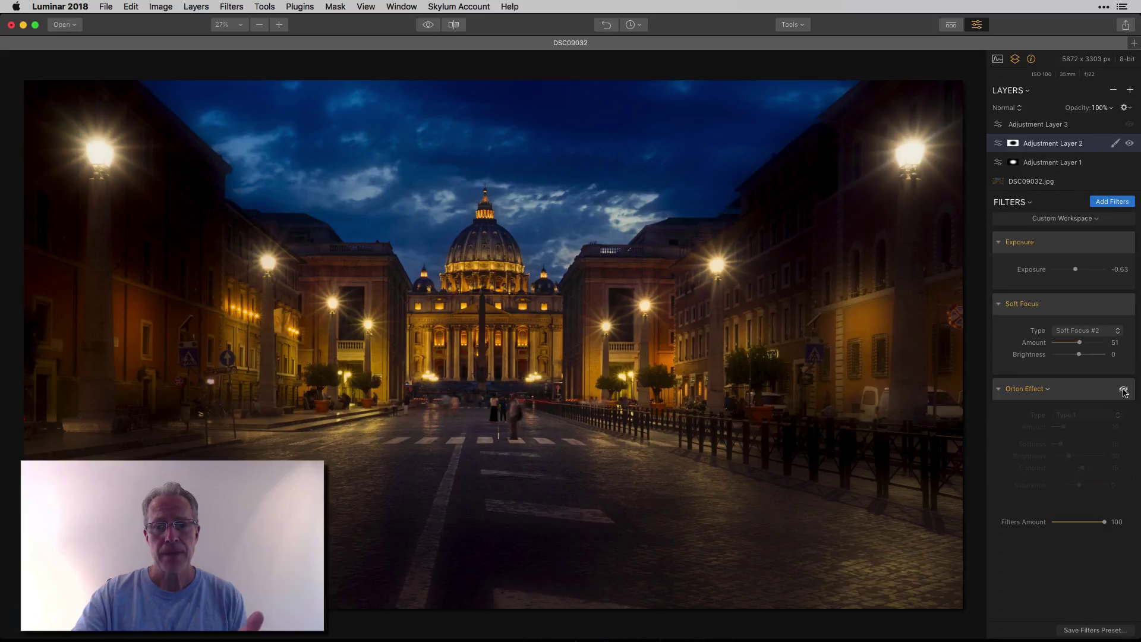
pyautogui.click(1123, 390)
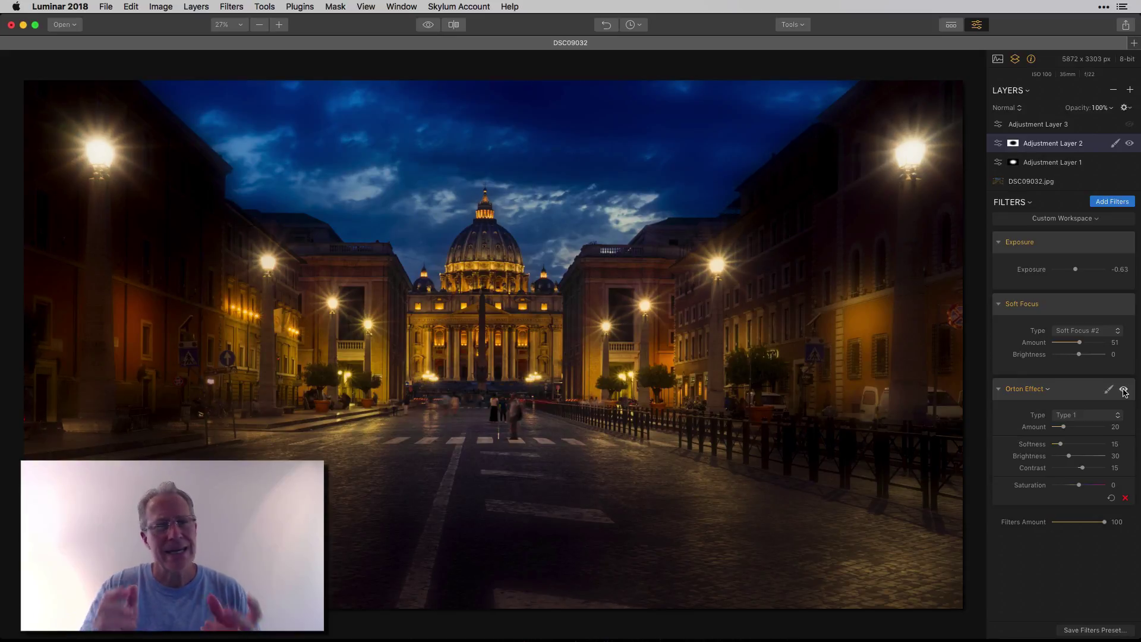
# Compare Adjustment Layer 2's darkened edges hidden and shown, then view Adjustment Layer 3's HSL saturation cuts
pyautogui.click(1130, 144)
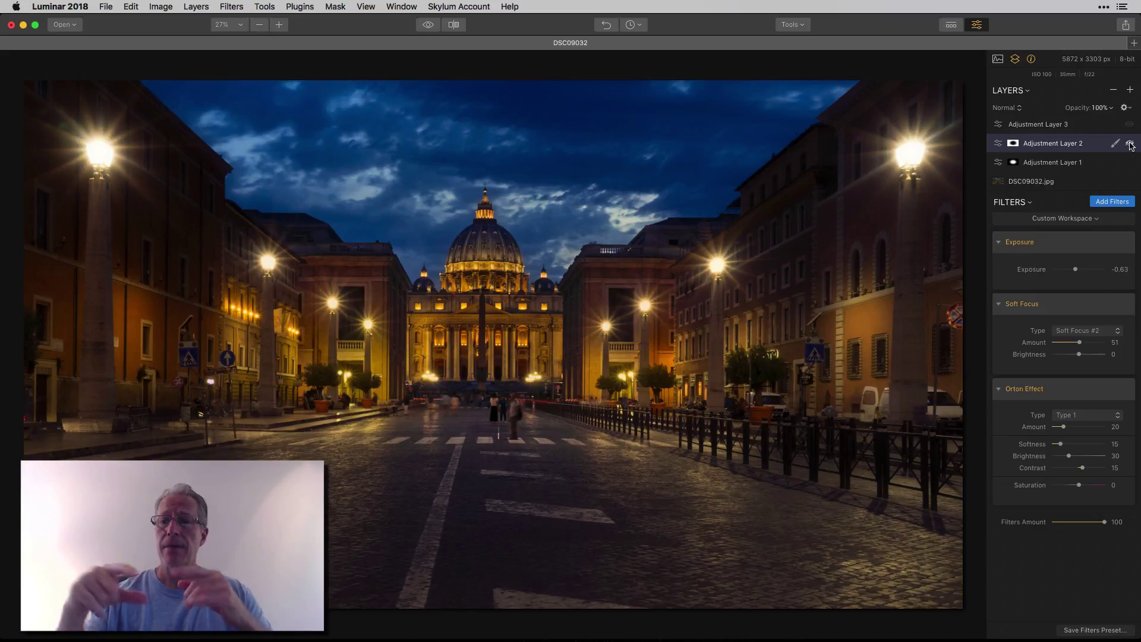
pyautogui.click(1130, 144)
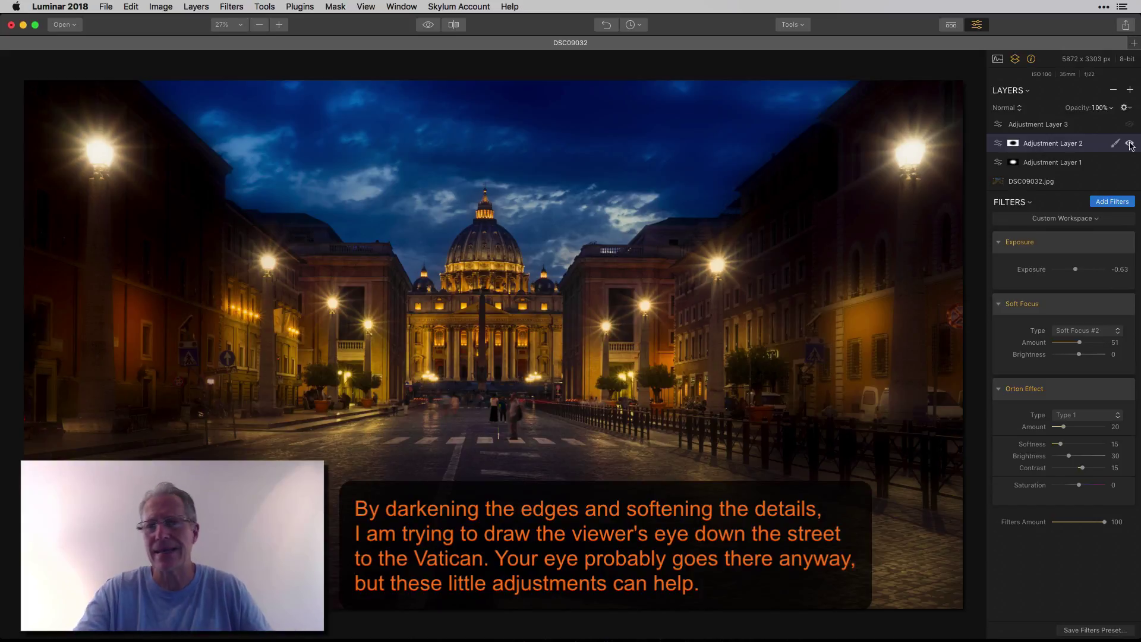
pyautogui.click(1092, 126)
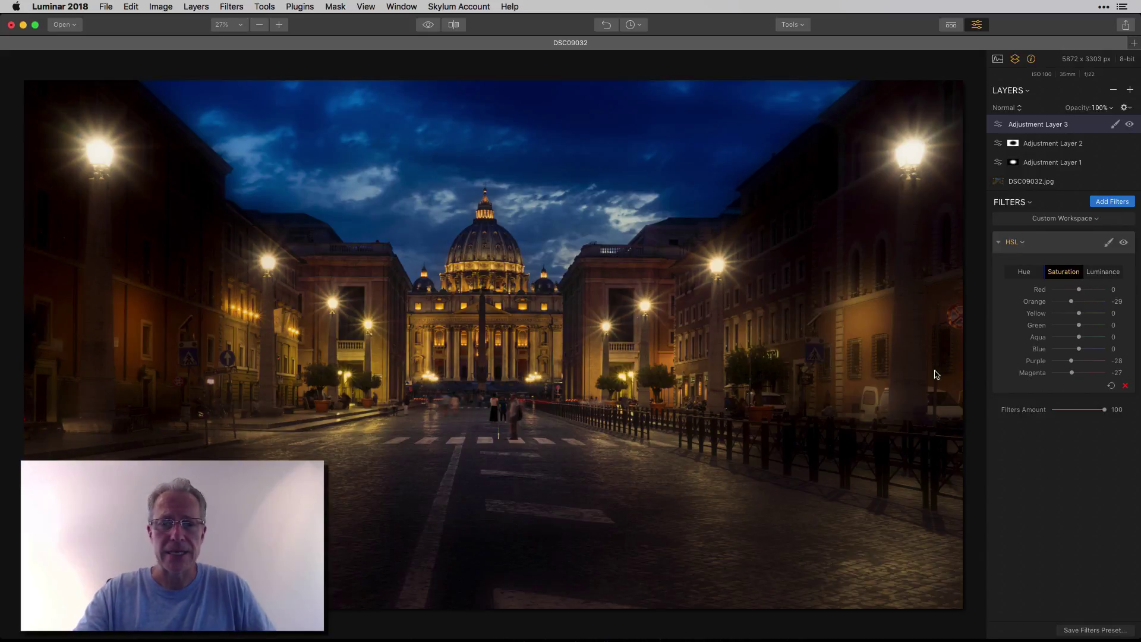
pyautogui.click(429, 25)
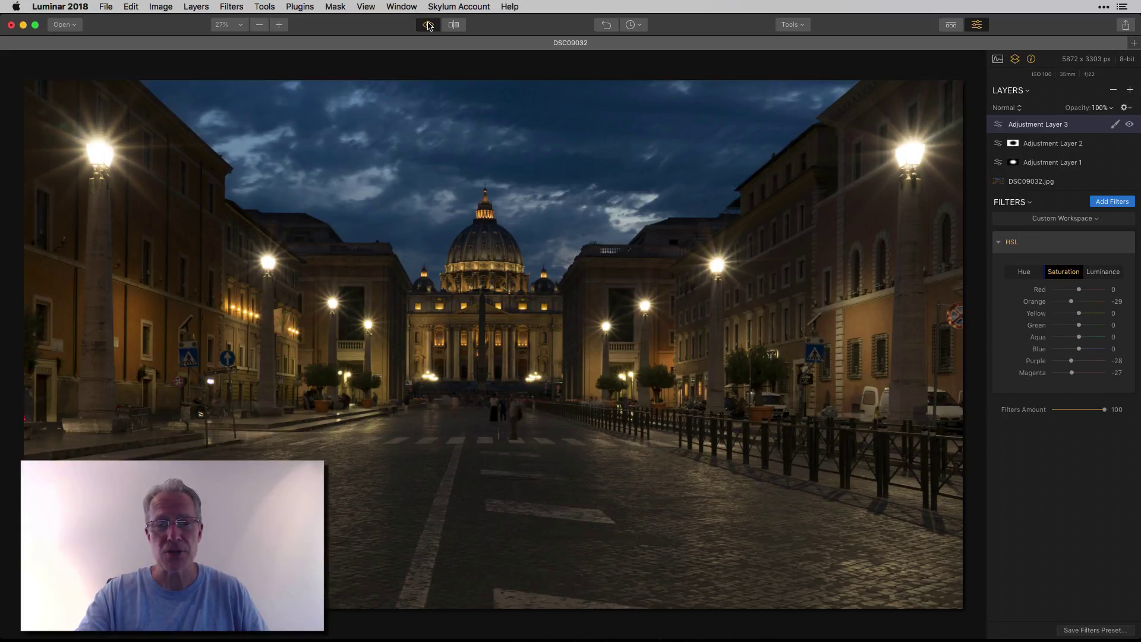
pyautogui.click(429, 25)
pyautogui.click(453, 24)
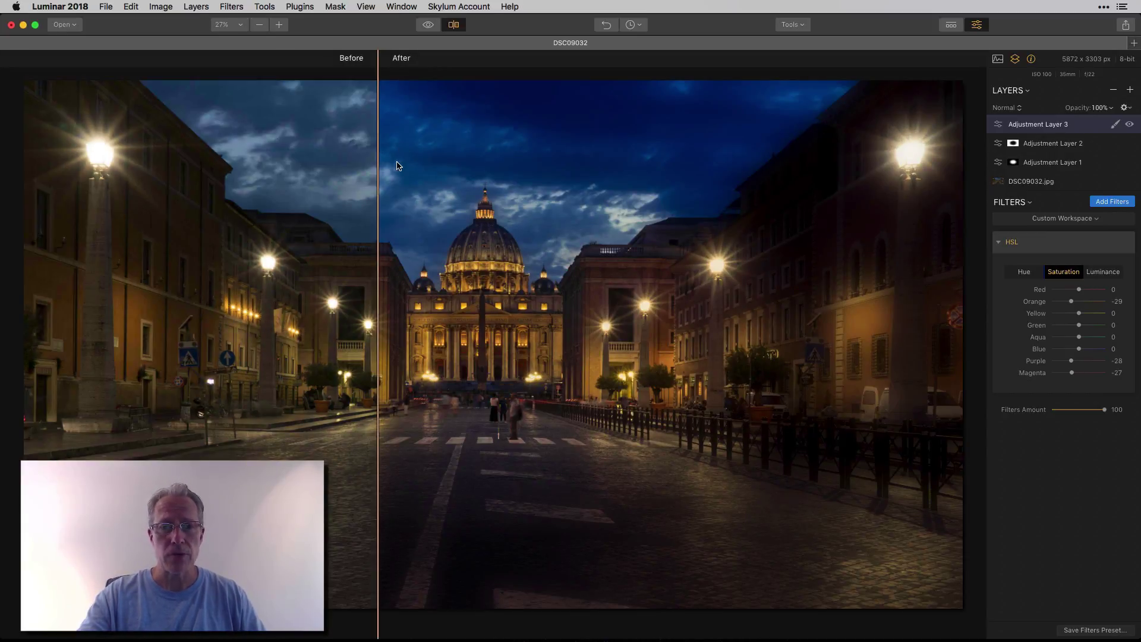
pyautogui.moveTo(378, 162); pyautogui.dragTo(431, 157)
pyautogui.click(459, 25)
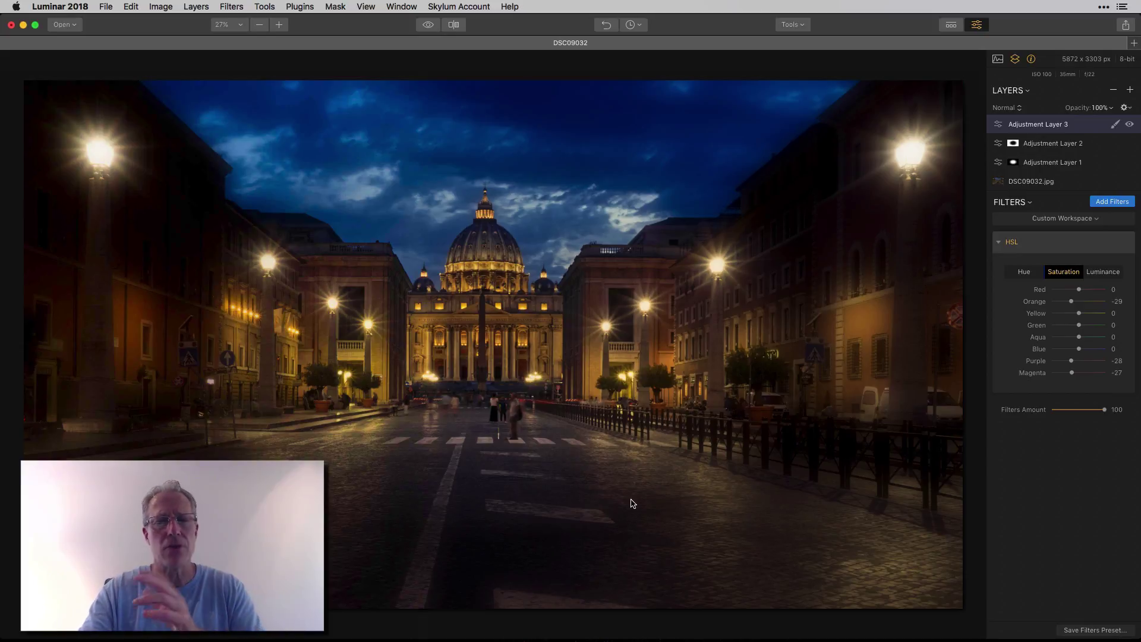
pyautogui.click(428, 26)
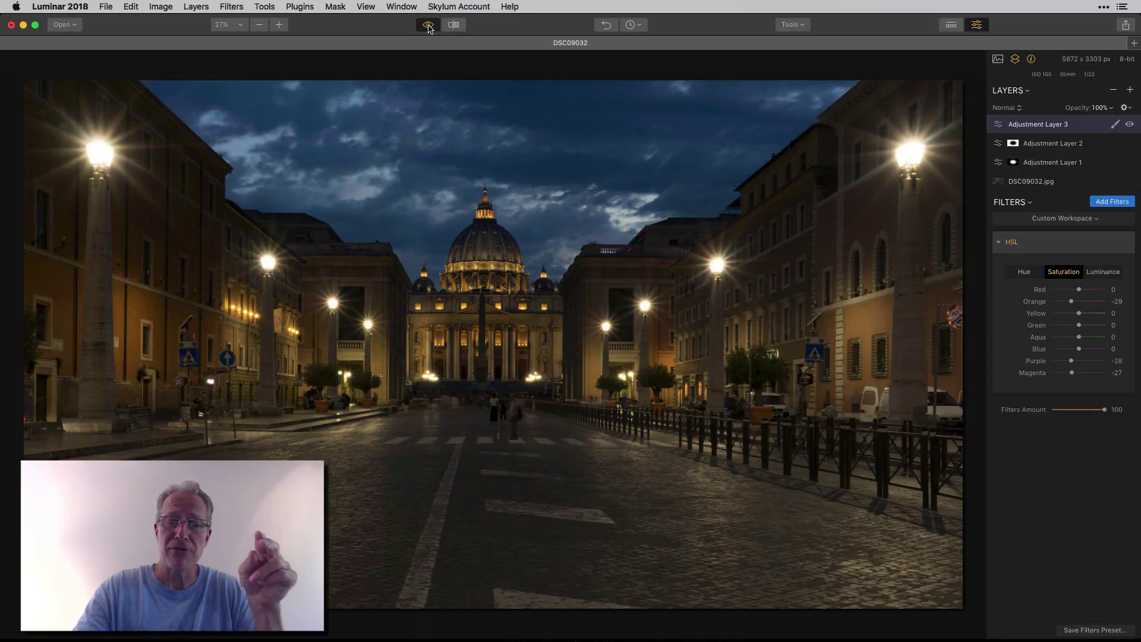
pyautogui.click(428, 26)
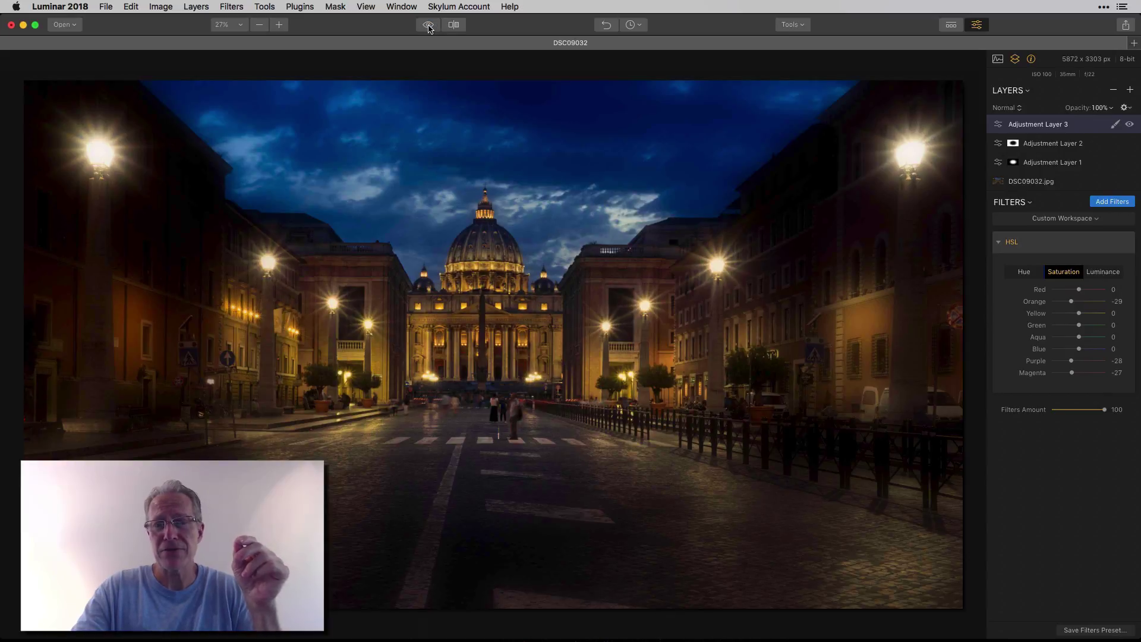